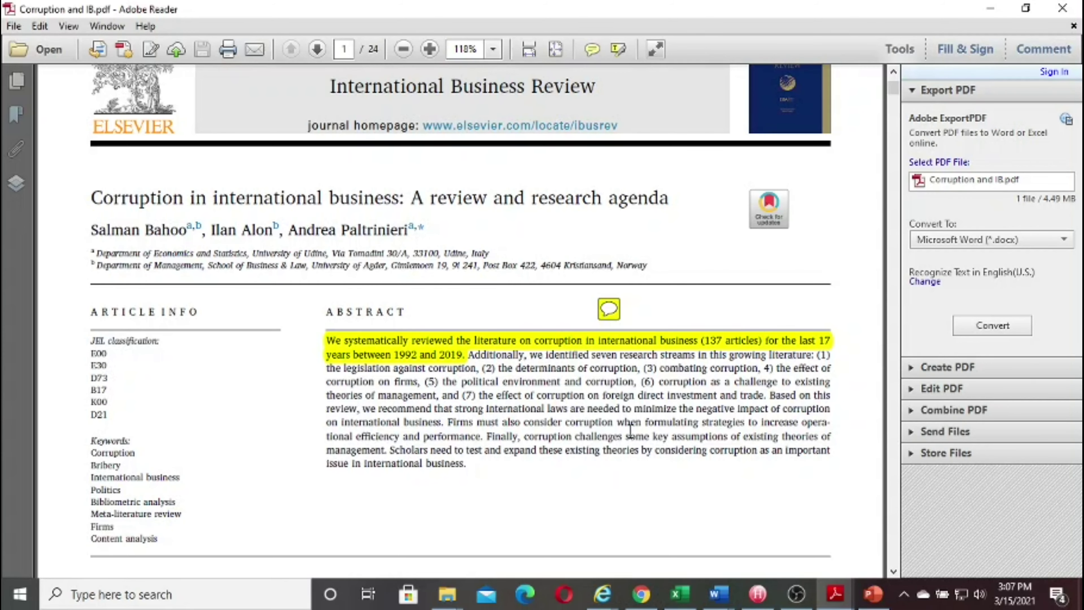
# Step: Review the abstract, keywords and start of the Introduction in Corruption and IB.pdf
pyautogui.scroll(-3, 627, 440)
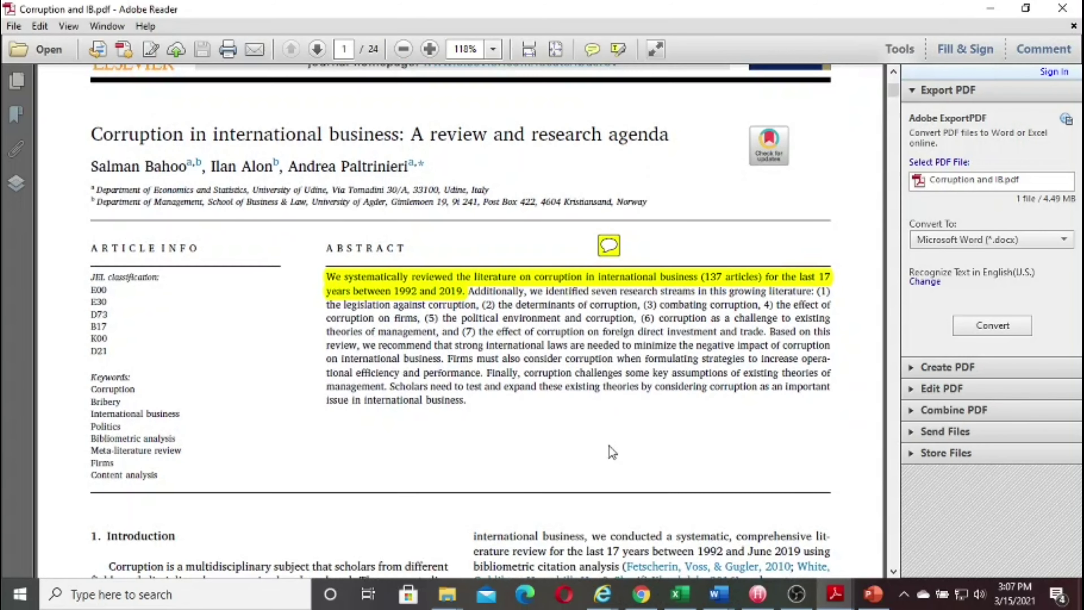
pyautogui.scroll(-3, 436, 440)
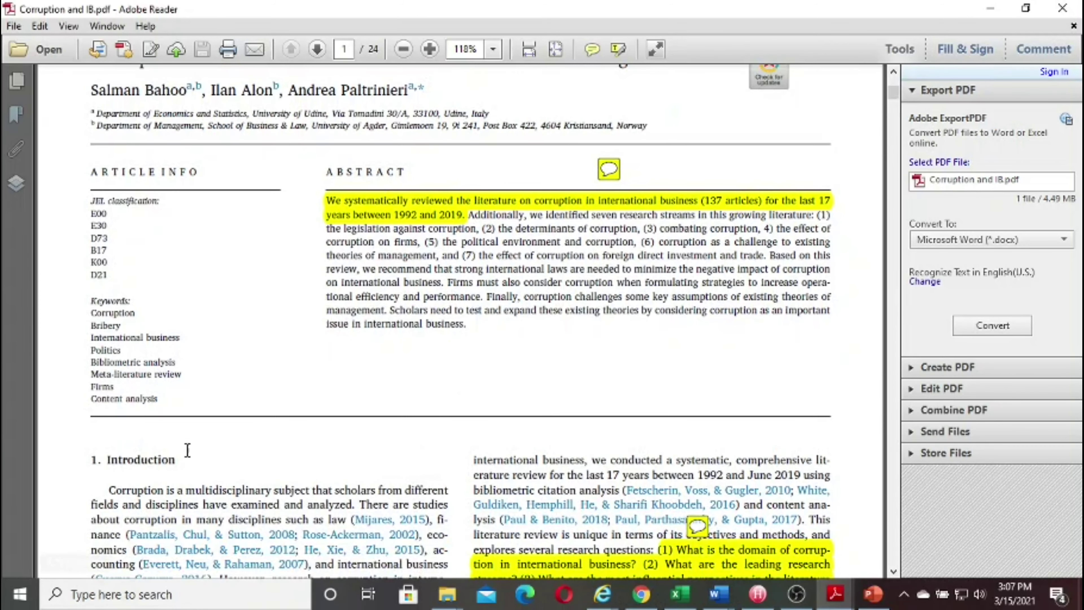
pyautogui.scroll(2, 333, 427)
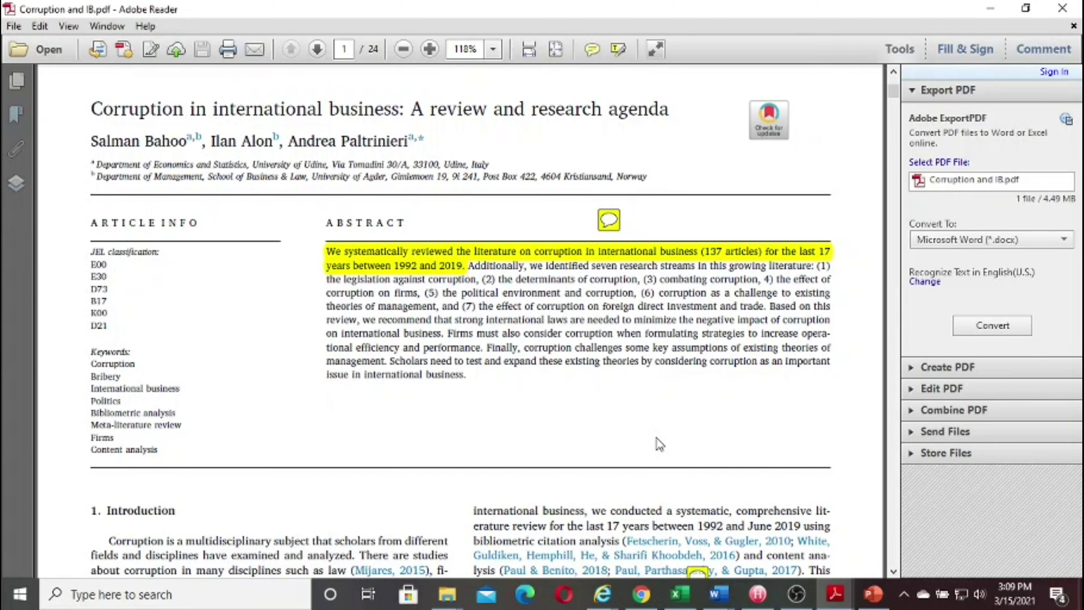
# Step: Switch to the R1 presentation in PowerPoint and view the slides on reading the conclusion, introduction and abstract
pyautogui.click(873, 593)
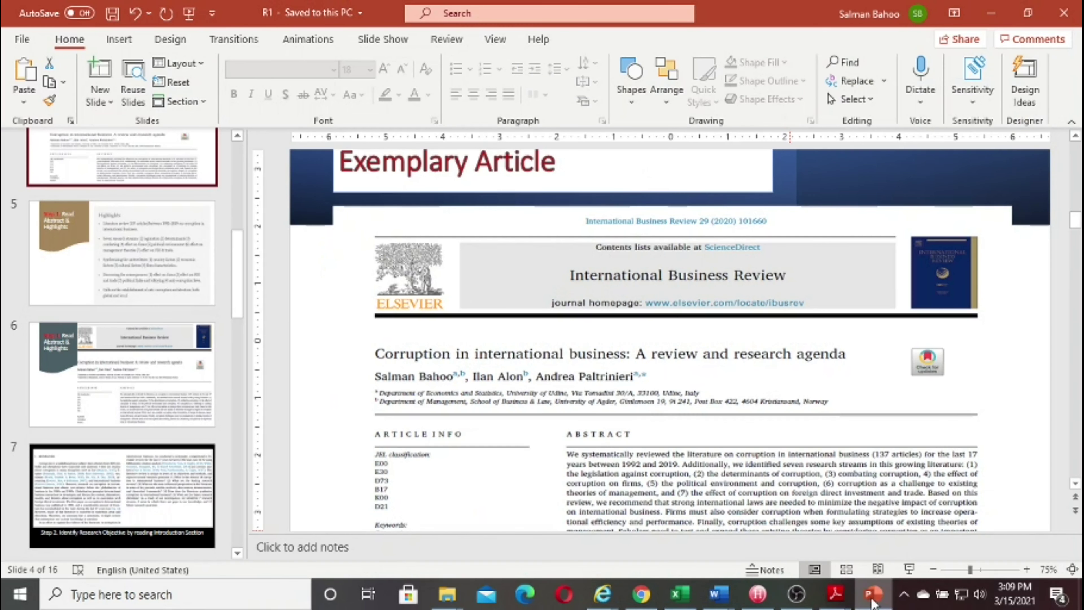
pyautogui.scroll(-5, 128, 427)
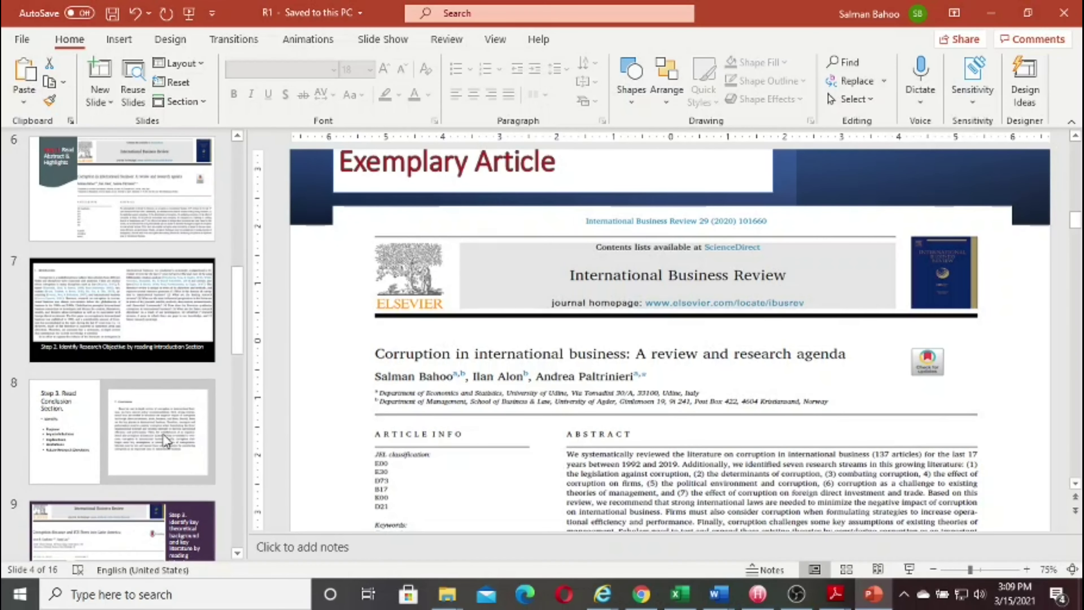
pyautogui.click(147, 433)
pyautogui.click(131, 297)
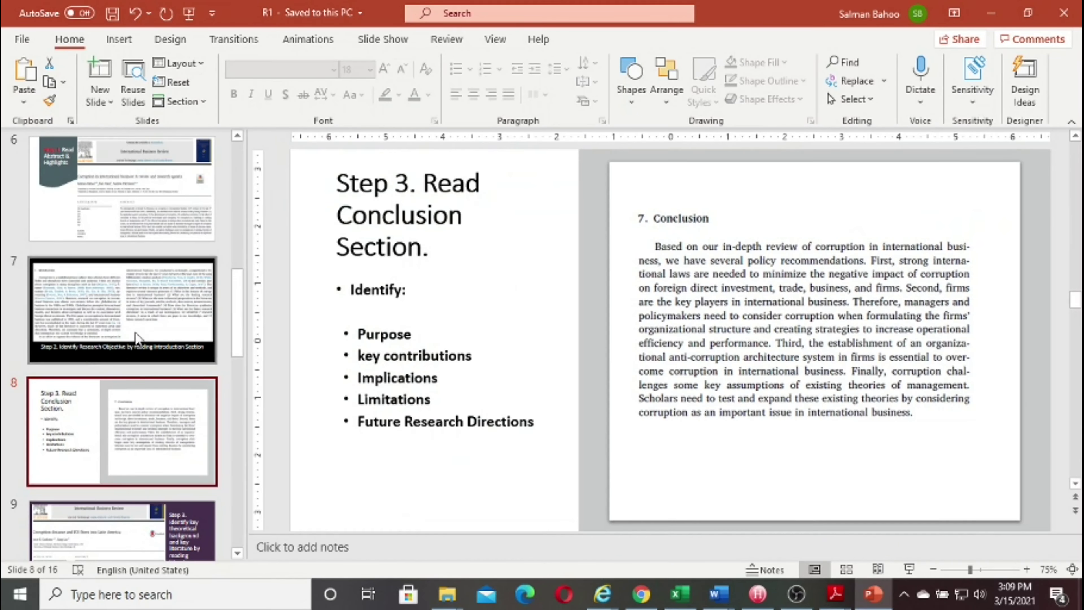
pyautogui.click(125, 209)
# Step: Switch back to Corruption and IB.pdf in Adobe Reader and examine the opening of the Introduction section
pyautogui.hotkey('alt', 'Tab')
pyautogui.scroll(-1, 412, 382)
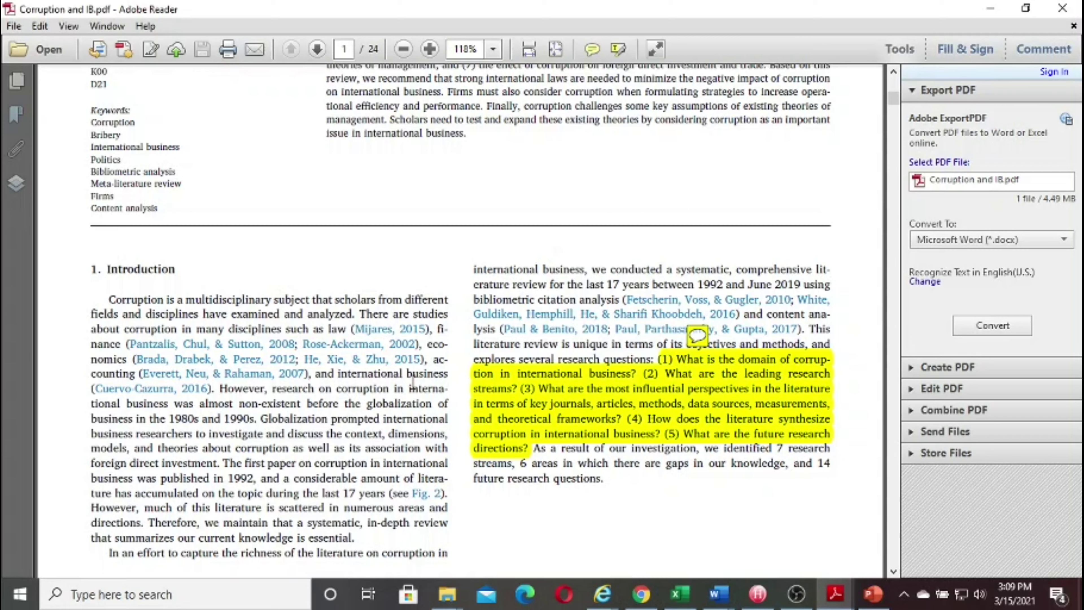
pyautogui.moveTo(108, 270); pyautogui.dragTo(200, 270)
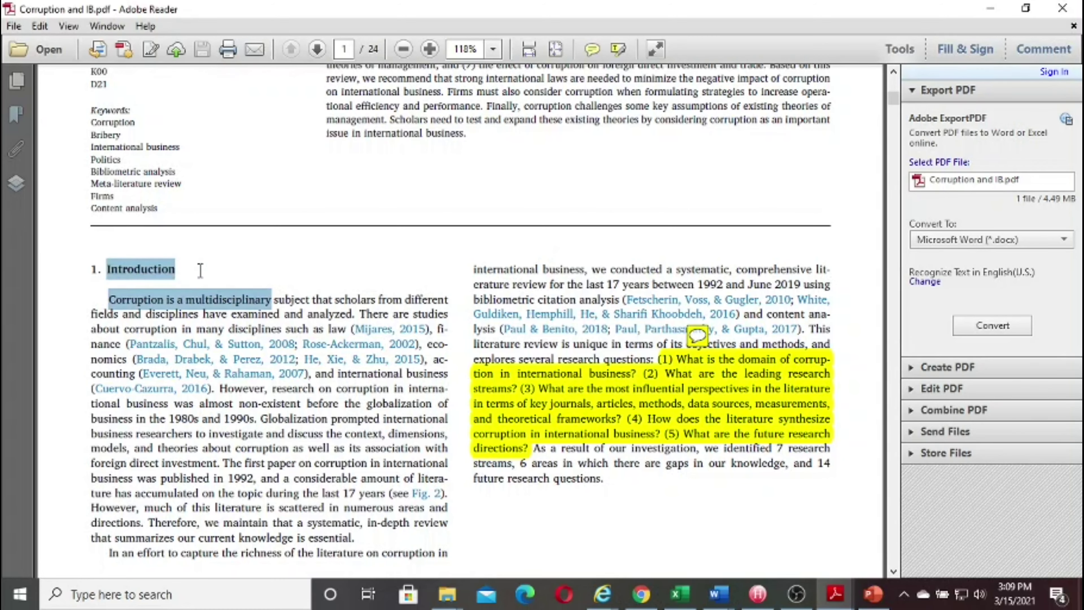
pyautogui.click(299, 285)
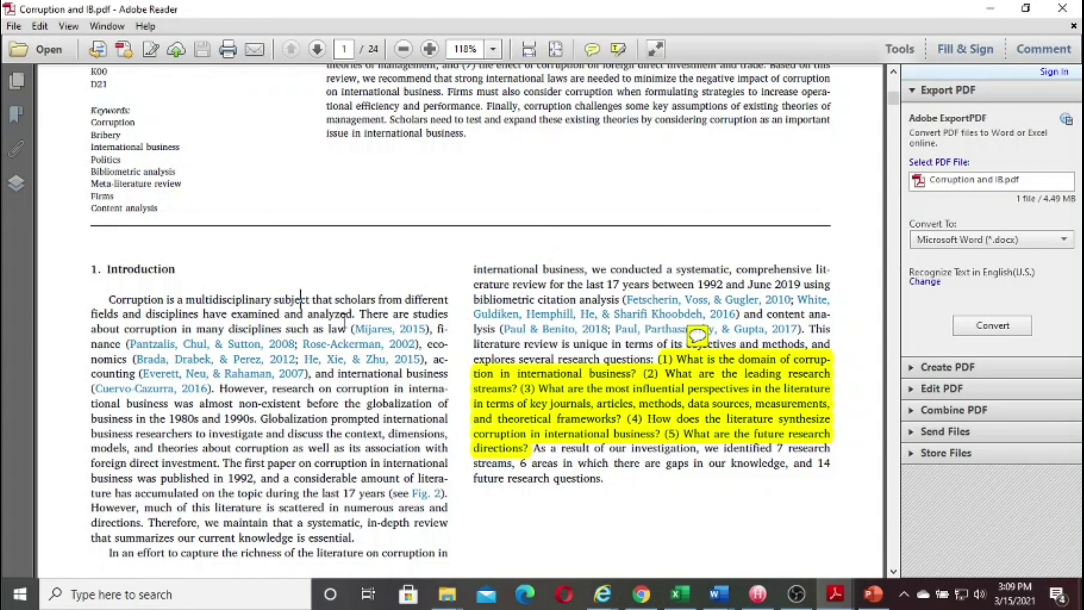
# Step: Move the sticky note above the highlighted research questions up to the line about conducting a systematic, comprehensive literature review
pyautogui.scroll(-2, 421, 461)
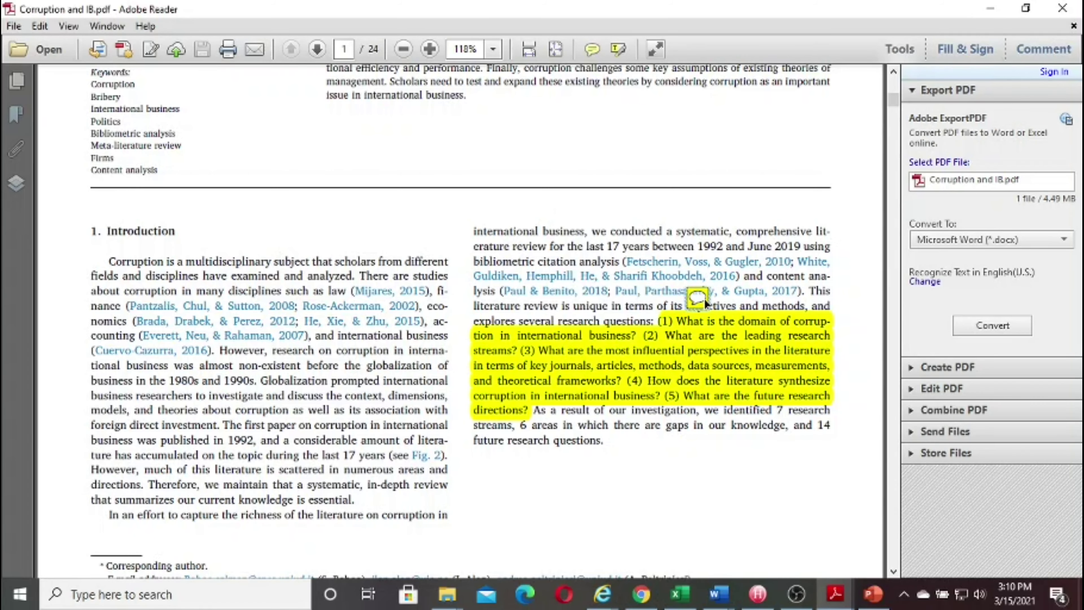
pyautogui.moveTo(704, 298); pyautogui.dragTo(697, 228)
pyautogui.click(793, 240)
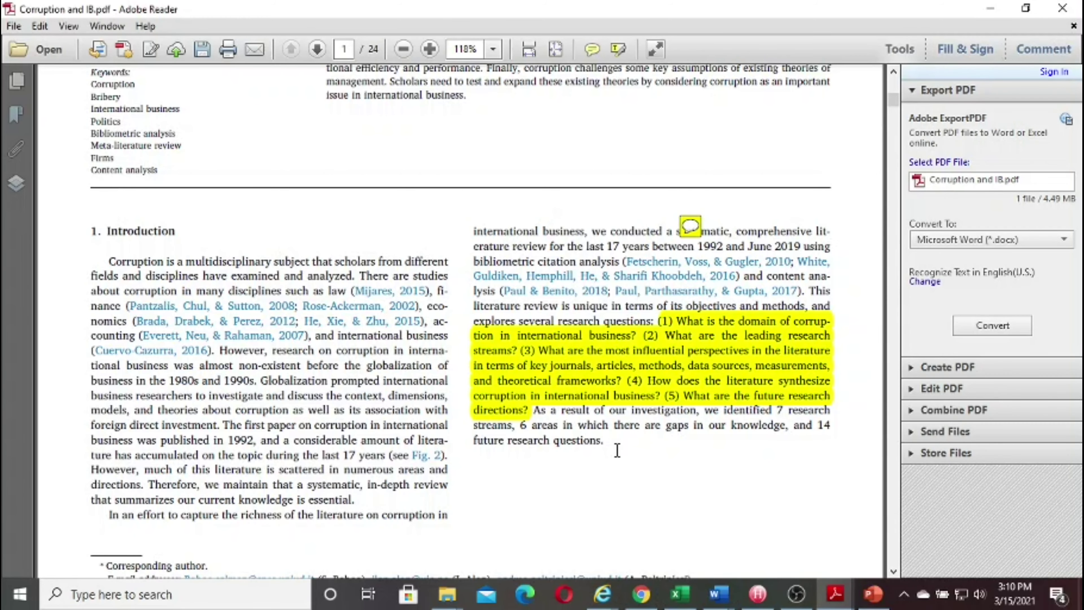
# Step: Compare the abstract's highlighted aim and findings with the highlighted research questions in the Introduction
pyautogui.scroll(1, 519, 243)
pyautogui.scroll(5, 519, 243)
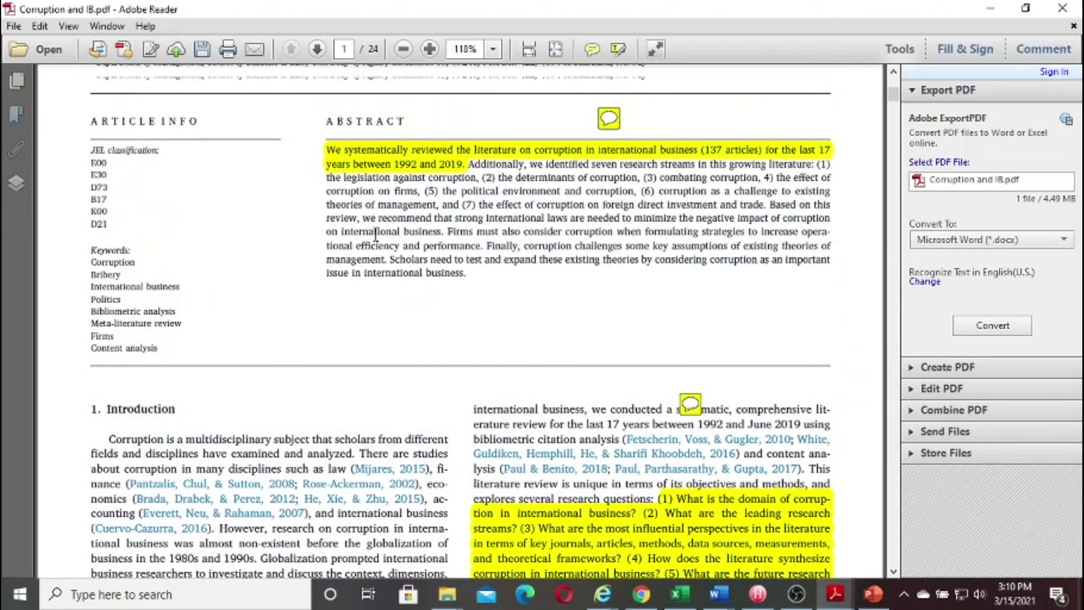
pyautogui.scroll(-4, 471, 292)
pyautogui.scroll(-1, 470, 292)
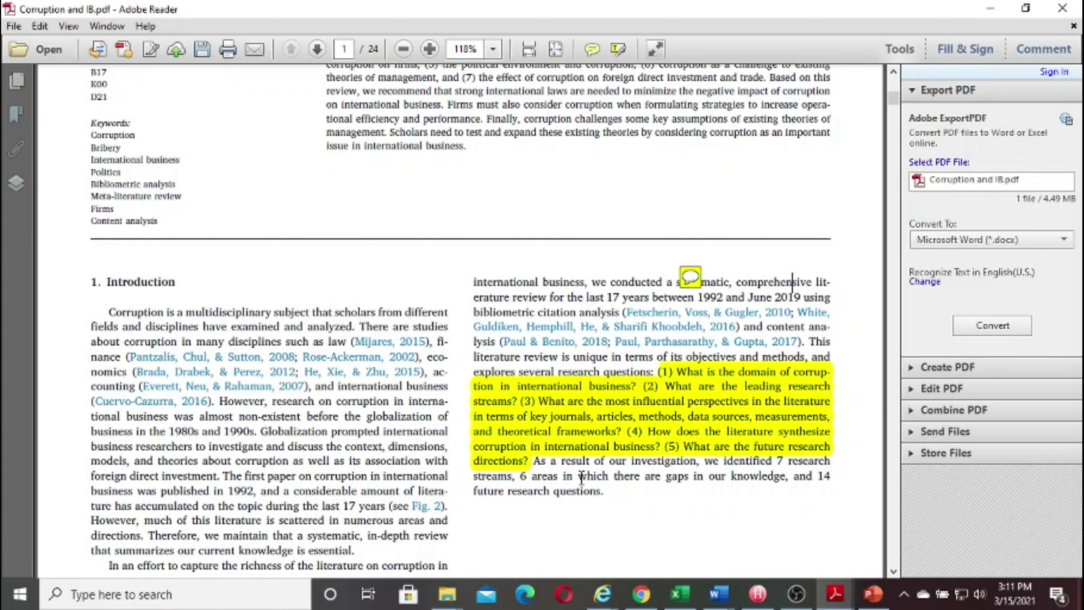
pyautogui.scroll(-1, 581, 477)
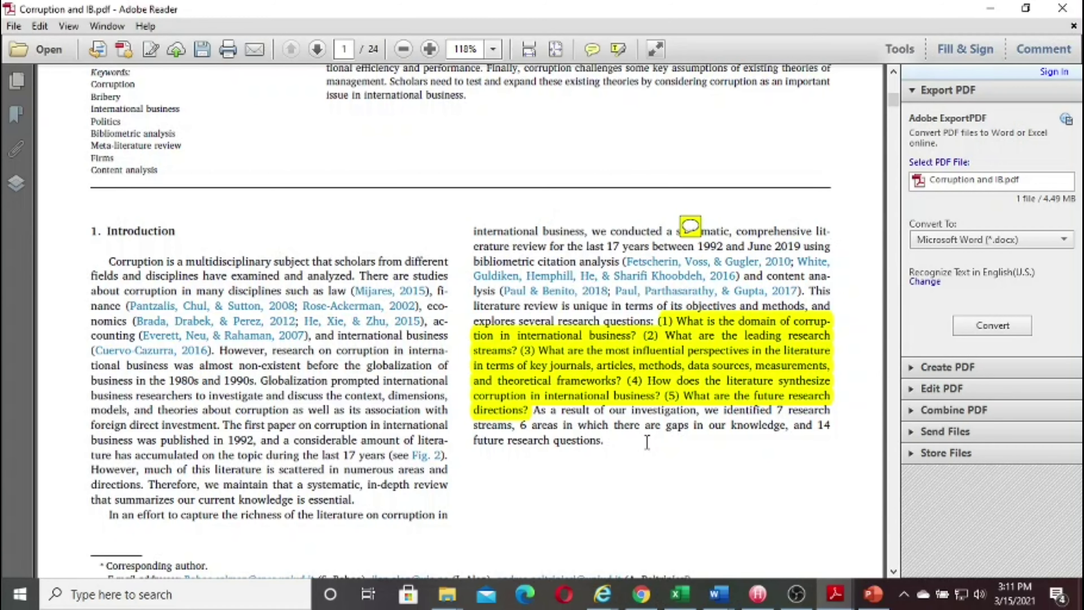
pyautogui.scroll(3, 640, 444)
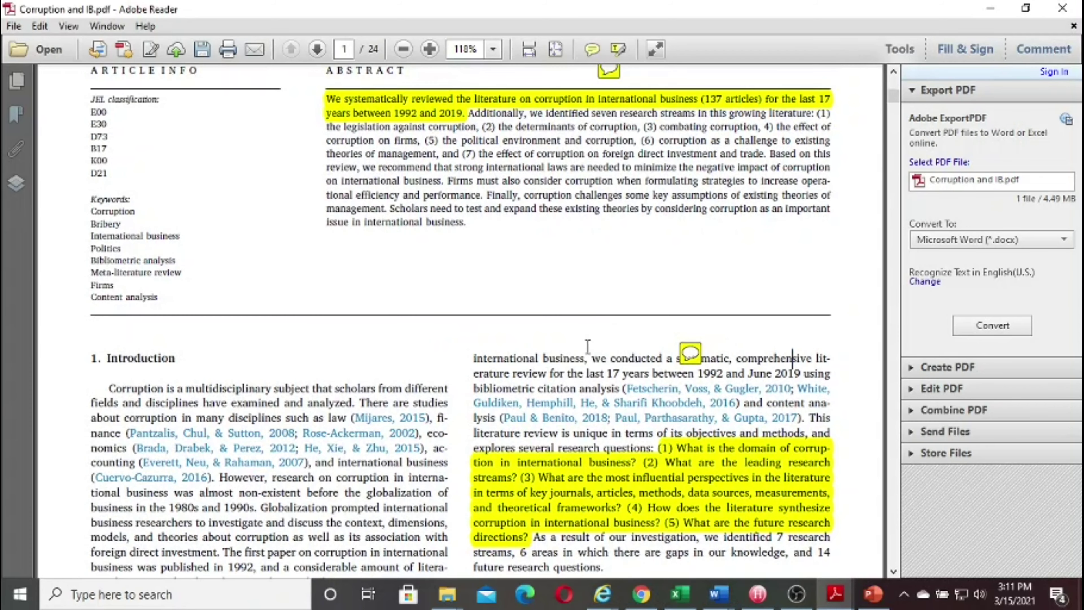
pyautogui.scroll(1, 572, 387)
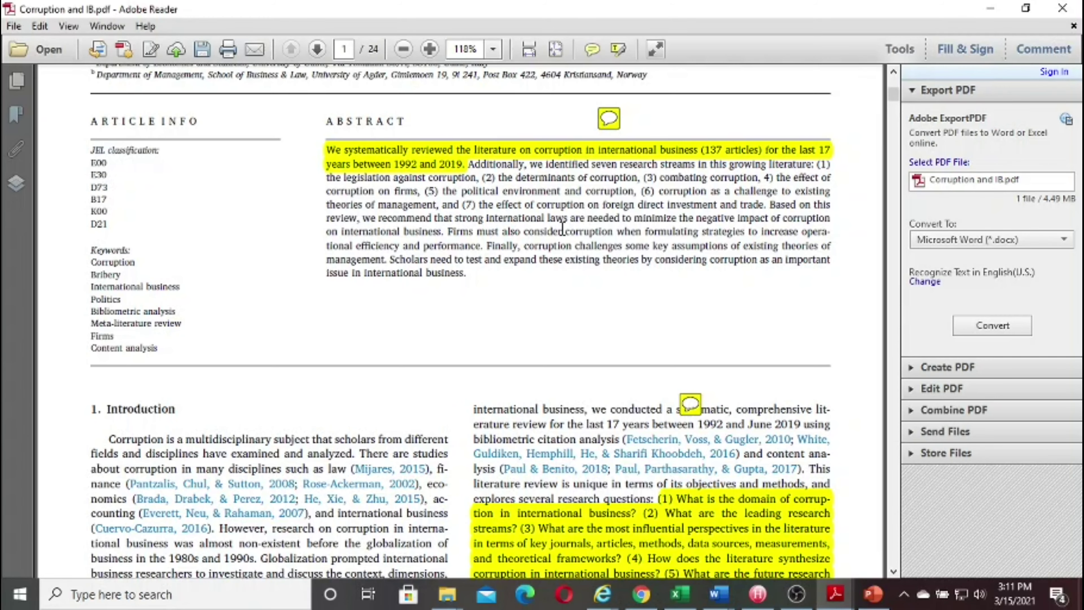
pyautogui.scroll(-1, 550, 234)
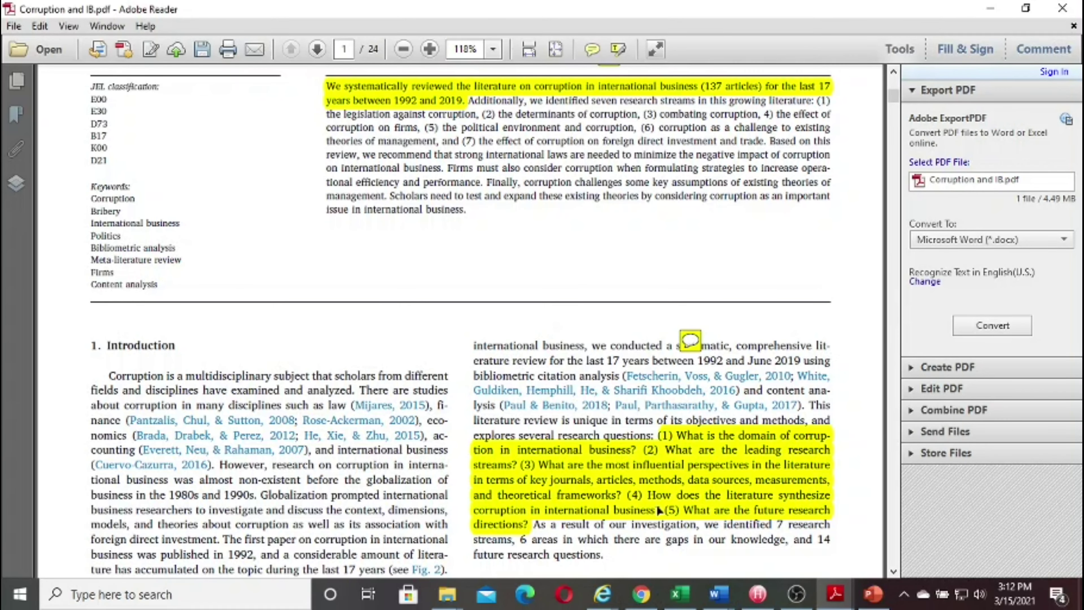
pyautogui.scroll(-3, 657, 505)
pyautogui.scroll(-2, 649, 501)
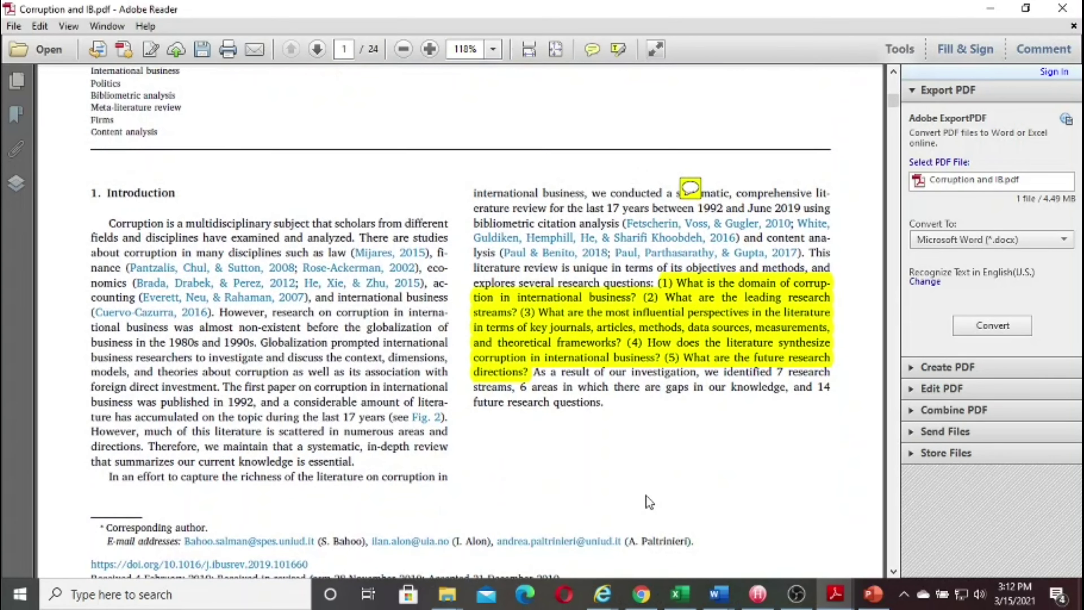
pyautogui.scroll(1, 645, 496)
pyautogui.scroll(5, 652, 482)
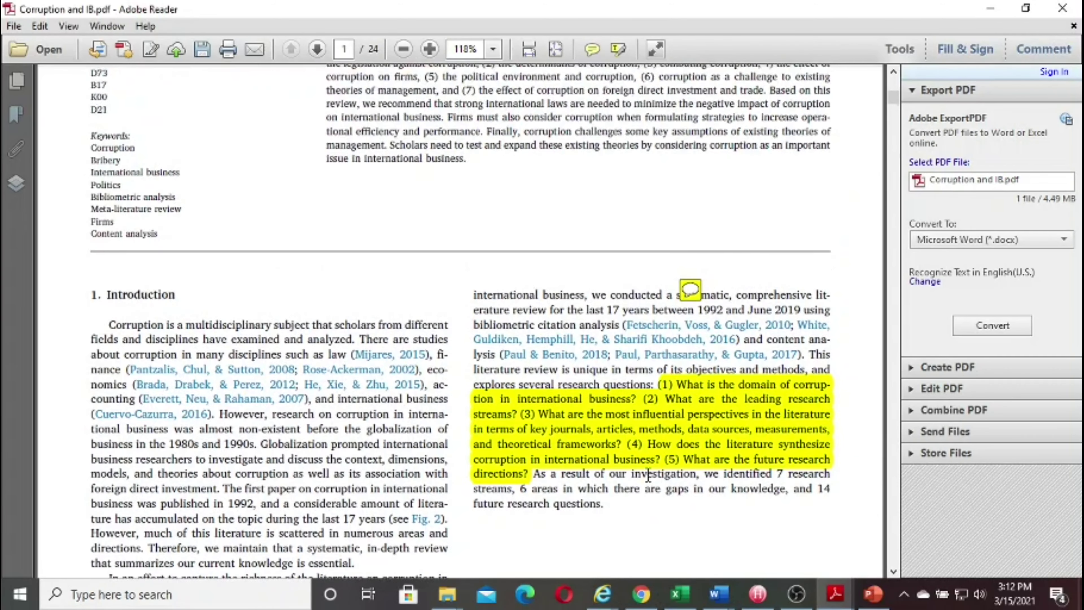
pyautogui.scroll(3, 596, 412)
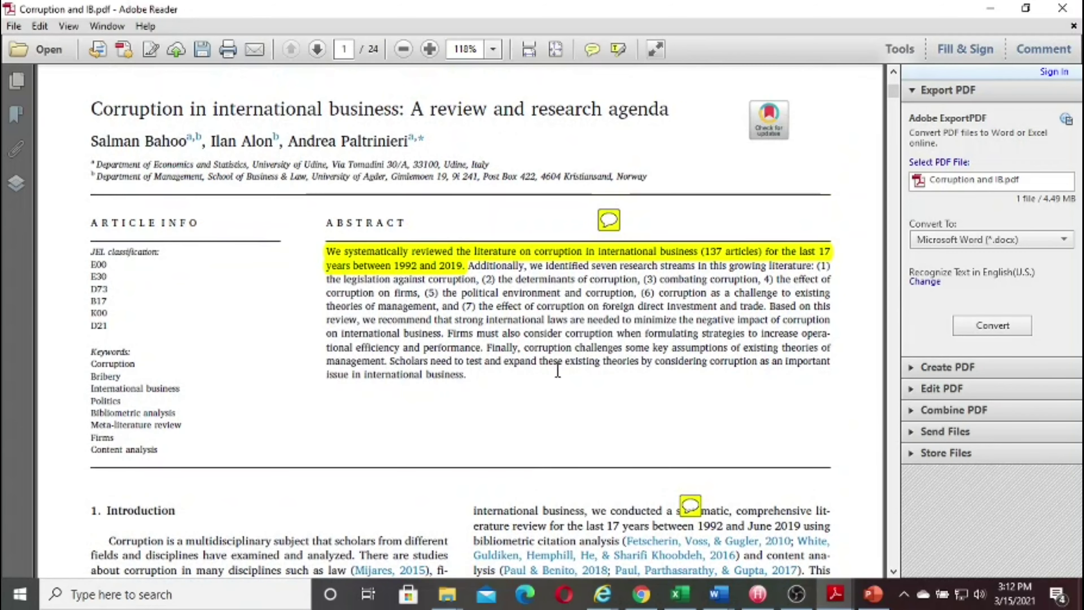
pyautogui.scroll(-2, 564, 390)
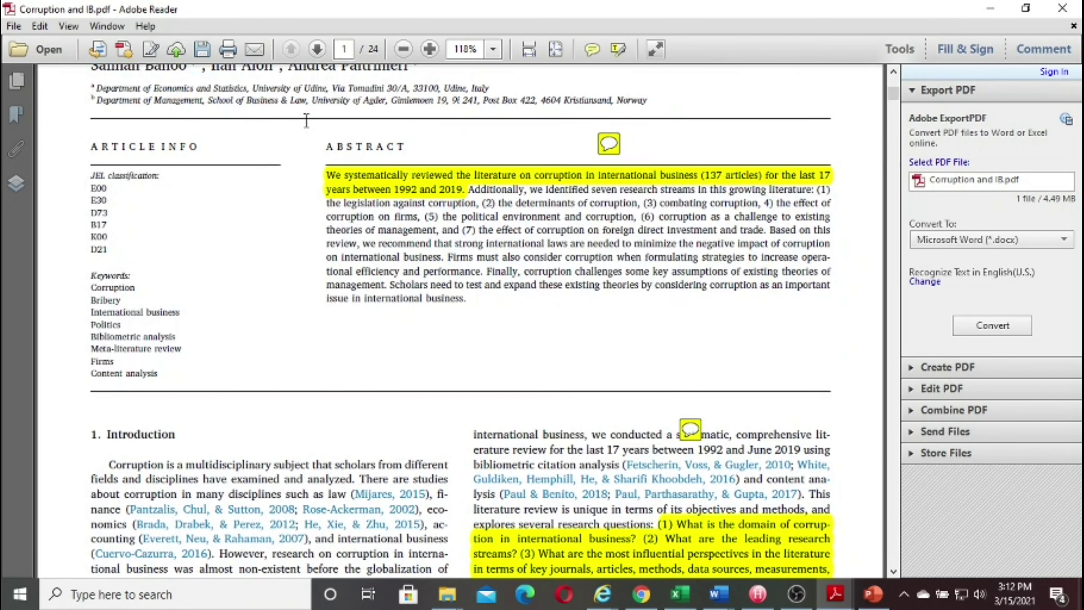
pyautogui.scroll(-1, 311, 120)
pyautogui.scroll(1, 324, 171)
pyautogui.scroll(-2, 336, 209)
pyautogui.scroll(-2, 394, 384)
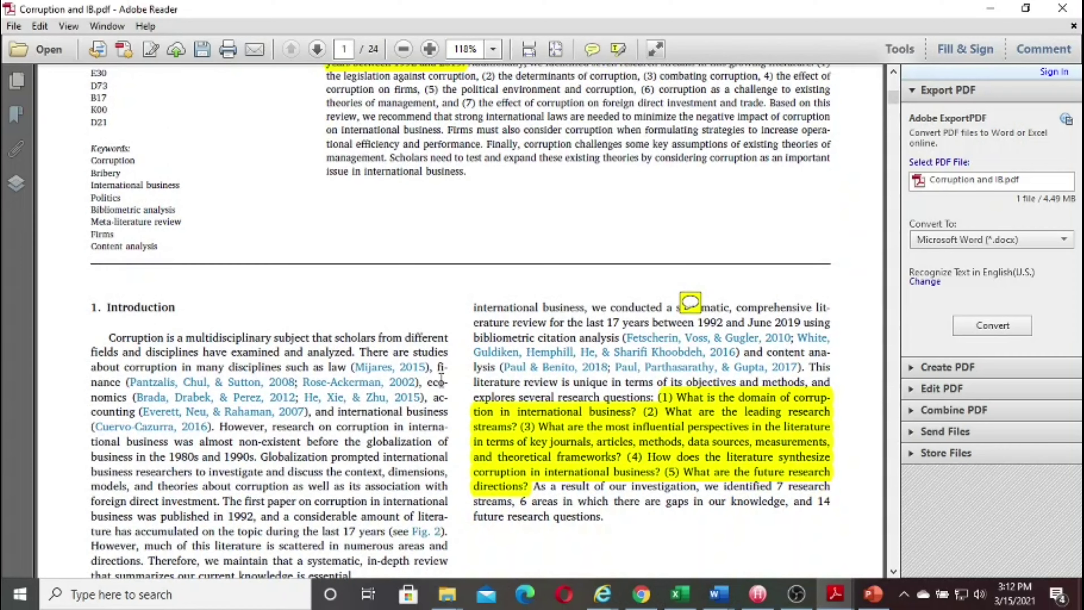
# Step: Add an empty sticky note at the end of the Introduction's opening sentence and highlight that sentence
pyautogui.moveTo(119, 333); pyautogui.dragTo(360, 350)
pyautogui.click(595, 47)
pyautogui.click(341, 355)
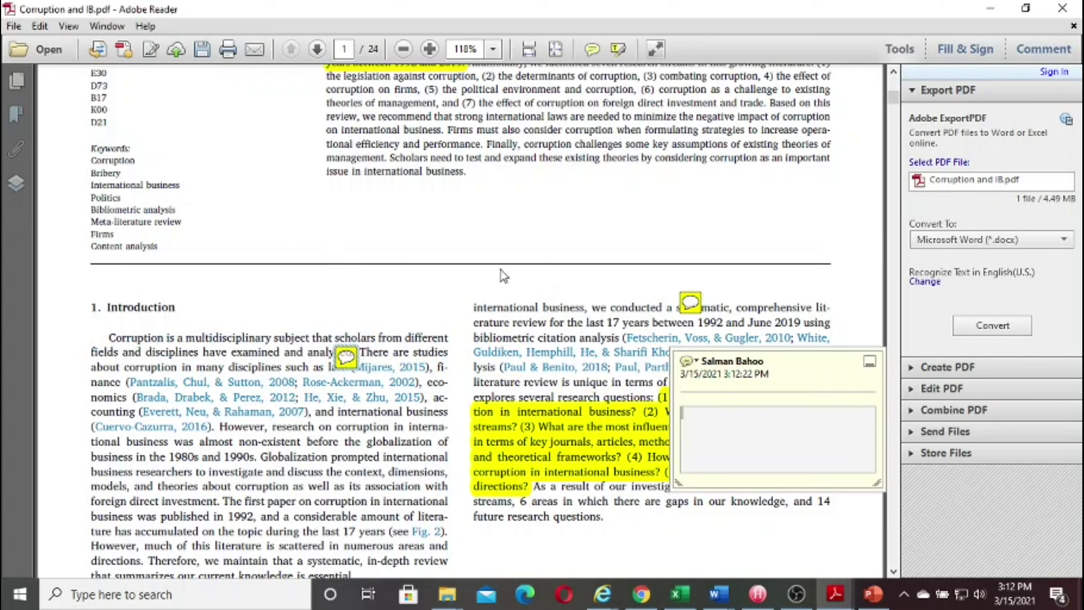
pyautogui.click(618, 49)
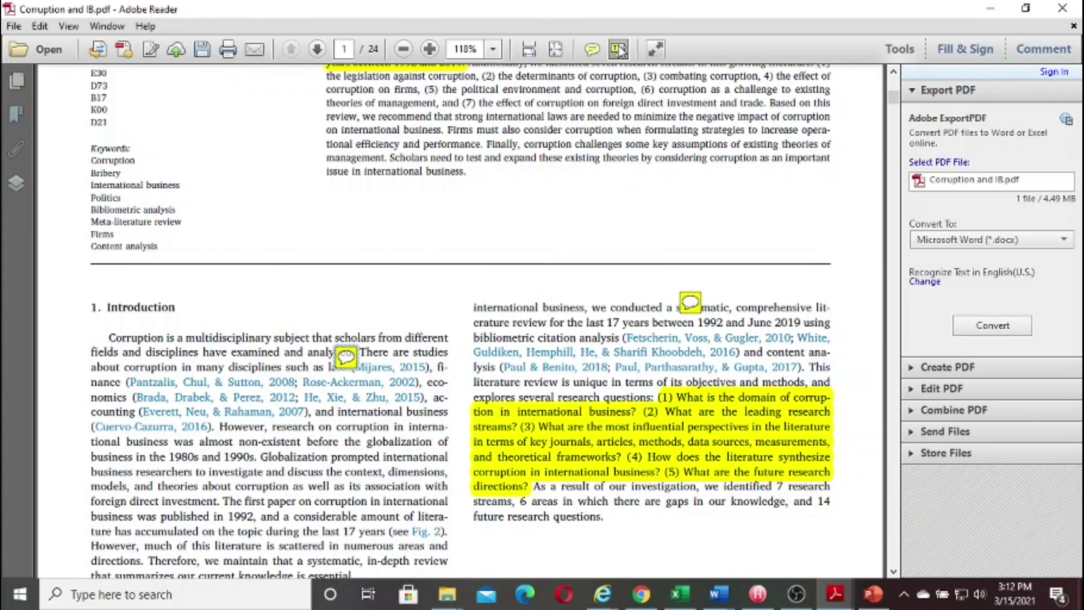
pyautogui.moveTo(109, 335); pyautogui.dragTo(337, 352)
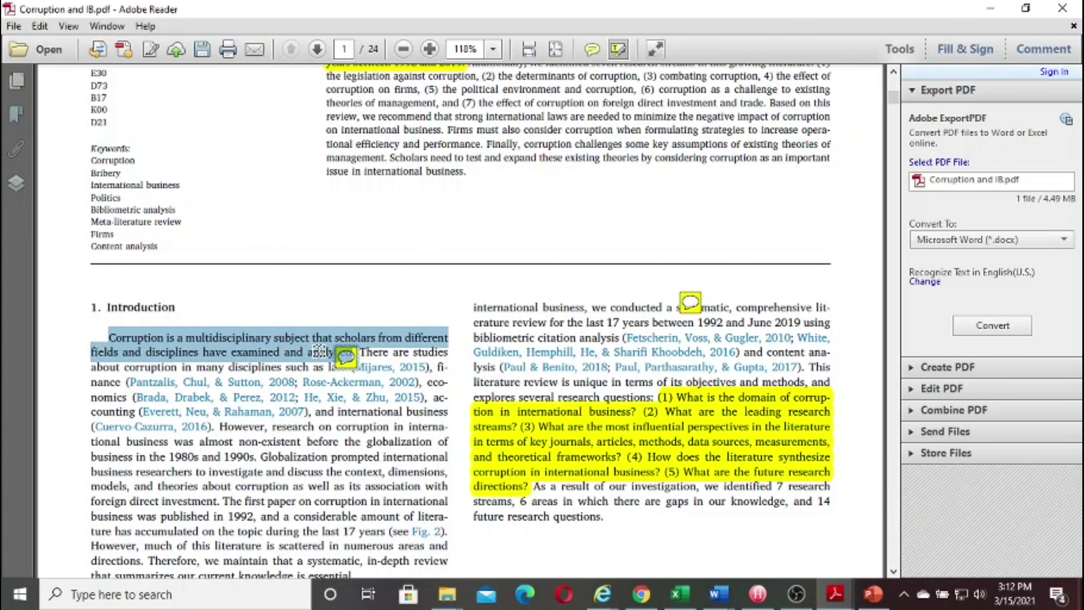
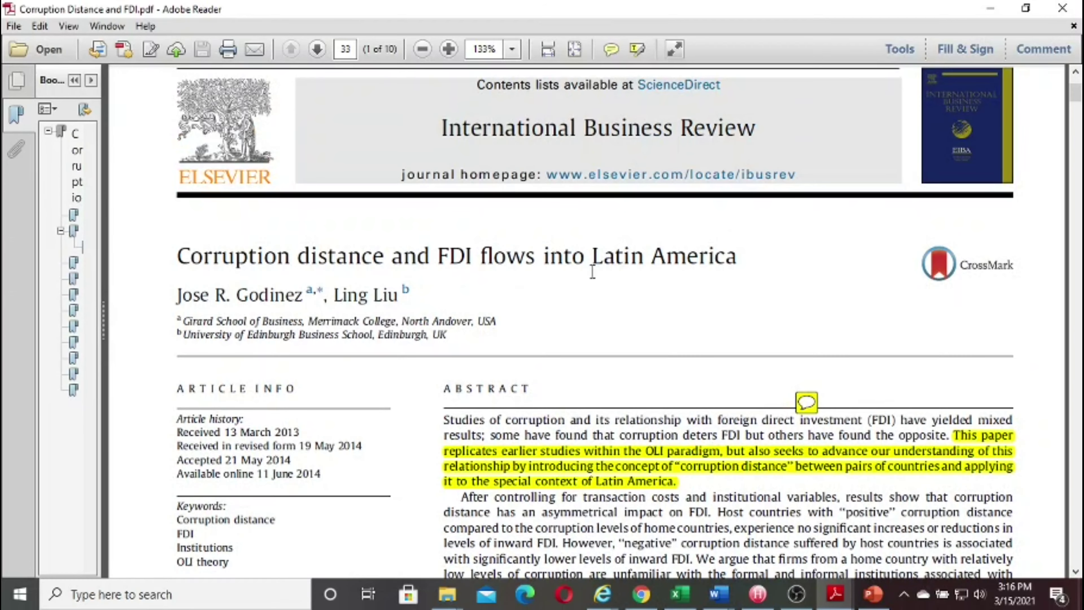
# Step: Examine the title, highlighted research aim and concluding findings in the abstract of Corruption Distance and FDI.pdf
pyautogui.scroll(-1, 712, 301)
pyautogui.scroll(-3, 419, 223)
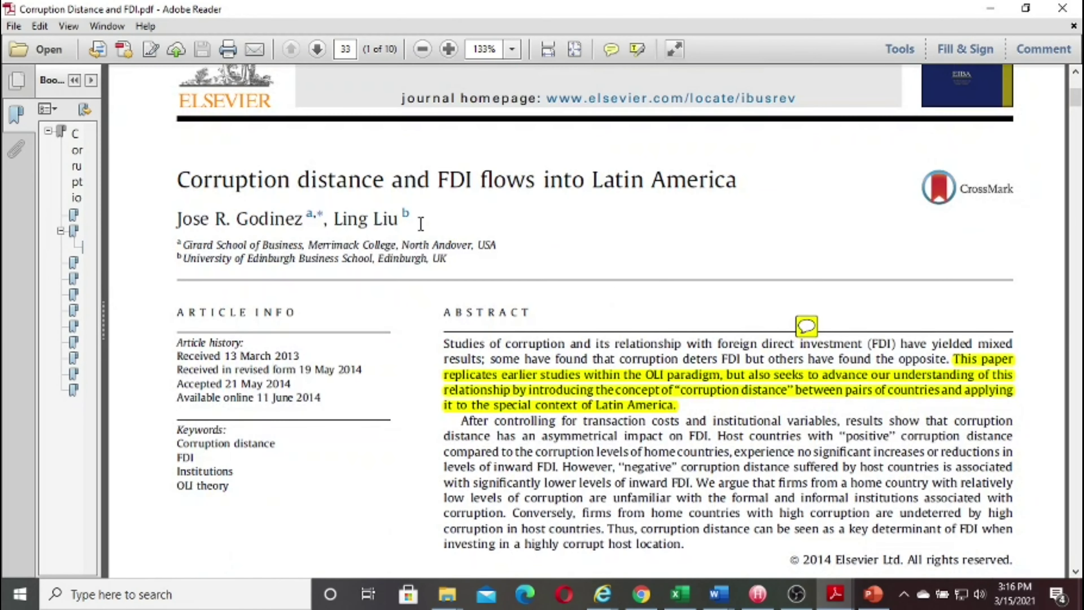
pyautogui.scroll(2, 295, 245)
pyautogui.scroll(-5, 426, 160)
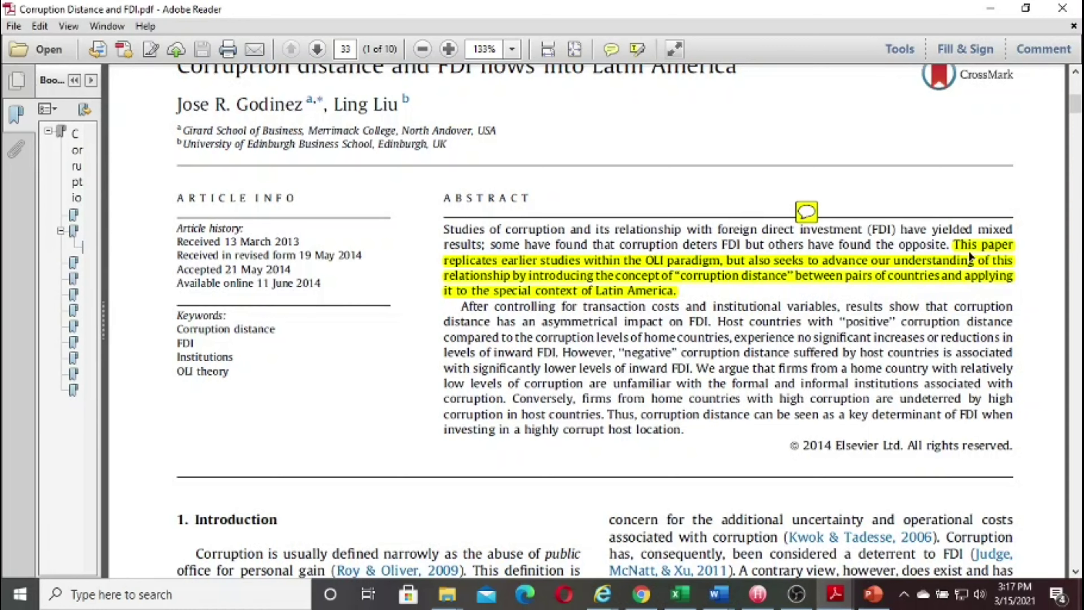
pyautogui.moveTo(811, 213)
pyautogui.scroll(2, 520, 230)
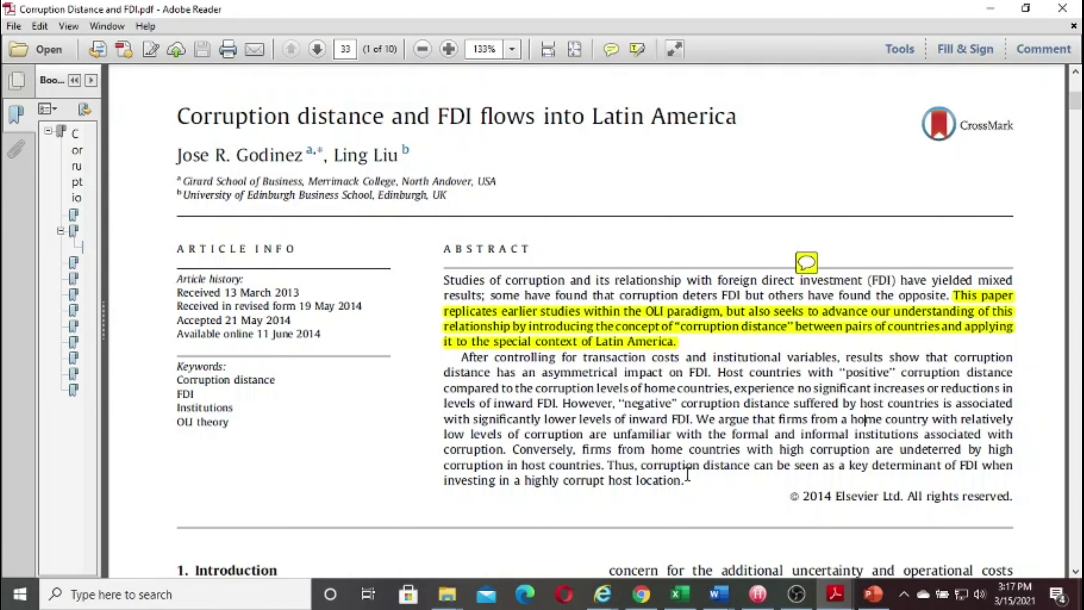
pyautogui.moveTo(682, 481); pyautogui.dragTo(555, 421)
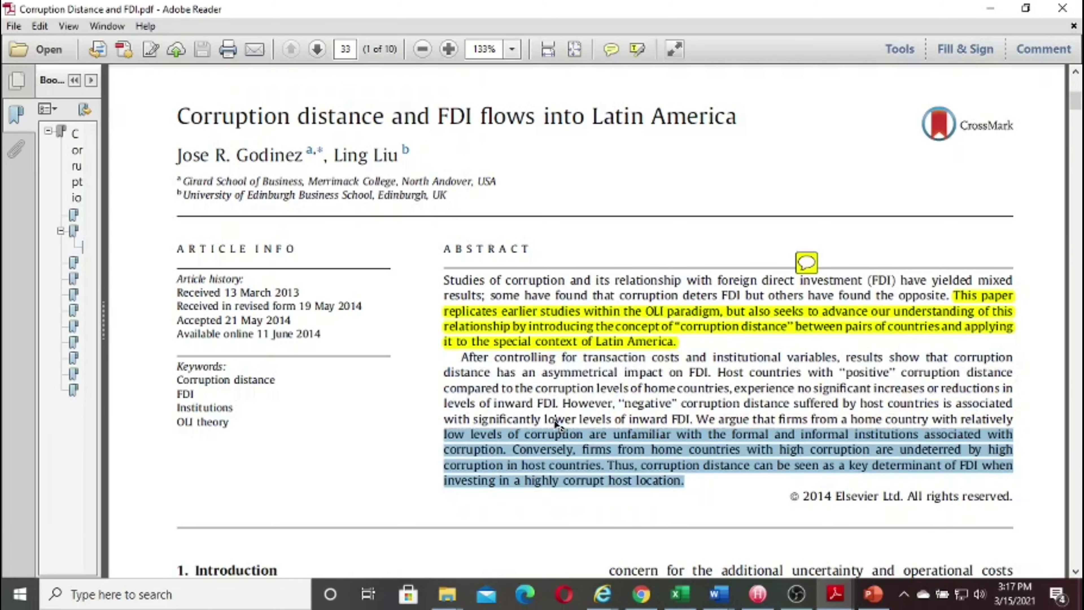
pyautogui.click(554, 421)
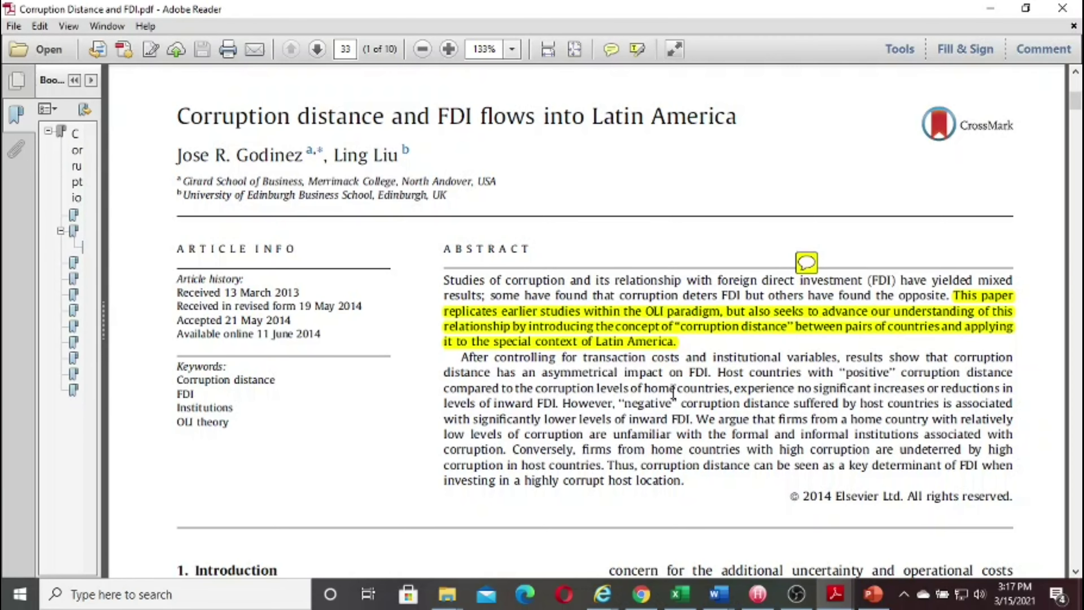
# Step: Select the Introduction's first two sentences, from the definition of corruption to the Transparency International, 2010 citation
pyautogui.scroll(-6, 673, 393)
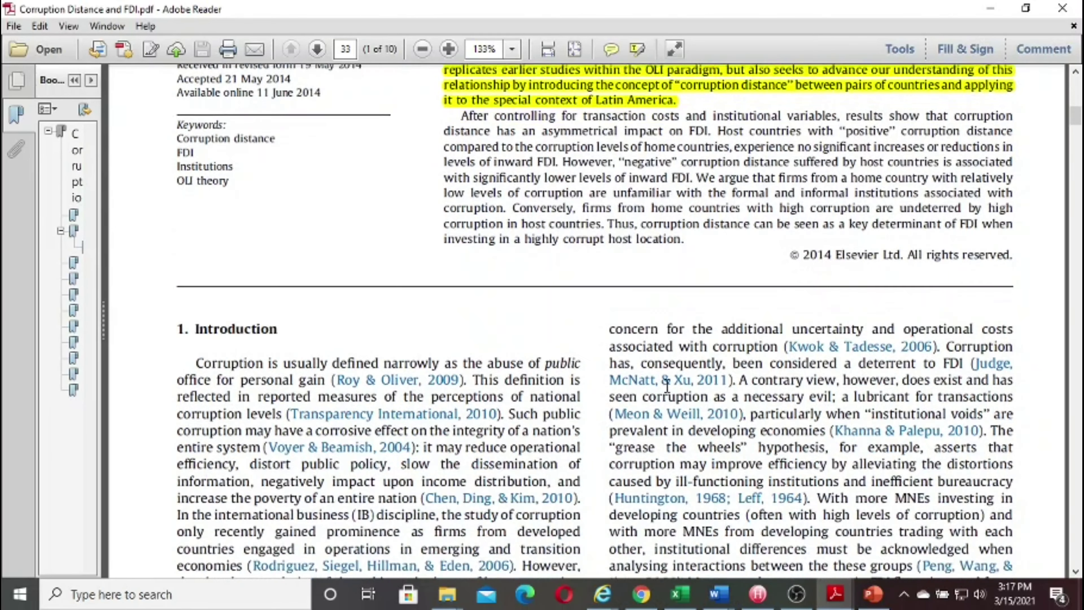
pyautogui.scroll(-2, 641, 395)
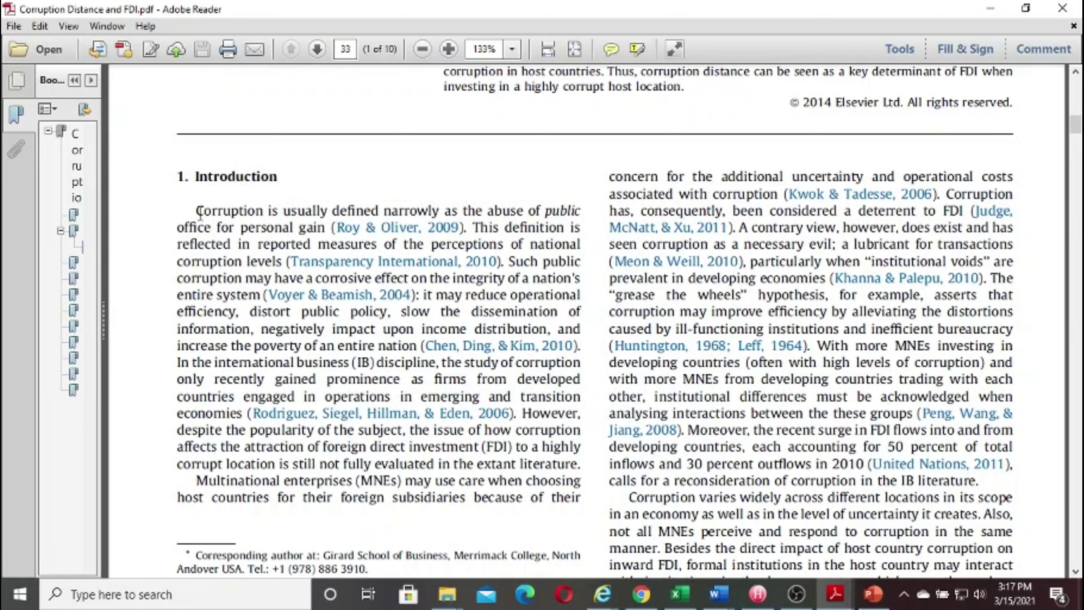
pyautogui.moveTo(197, 211); pyautogui.dragTo(305, 226)
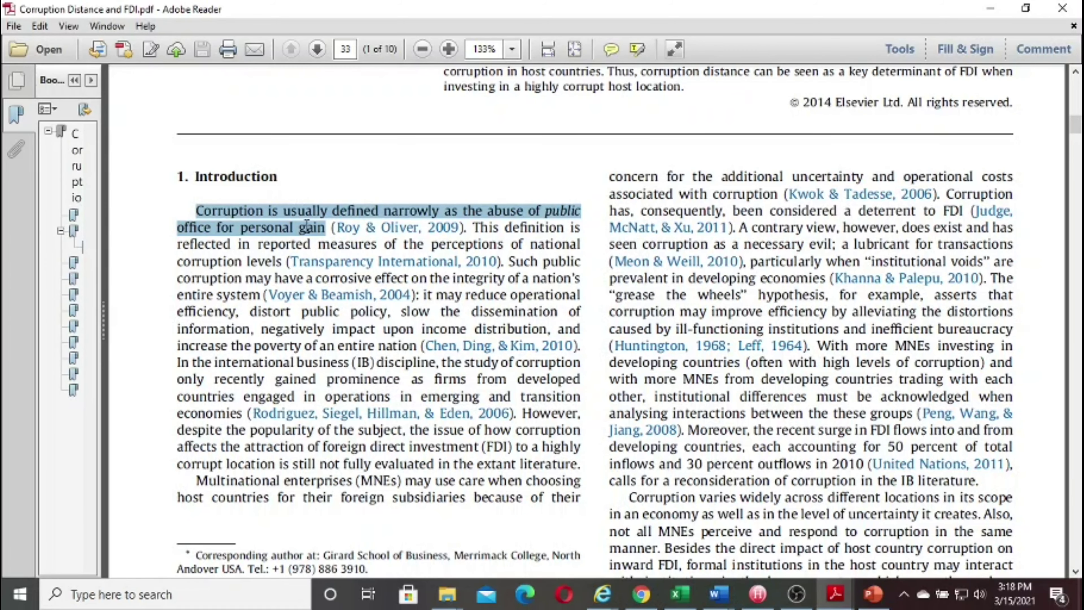
pyautogui.moveTo(307, 225); pyautogui.dragTo(505, 262)
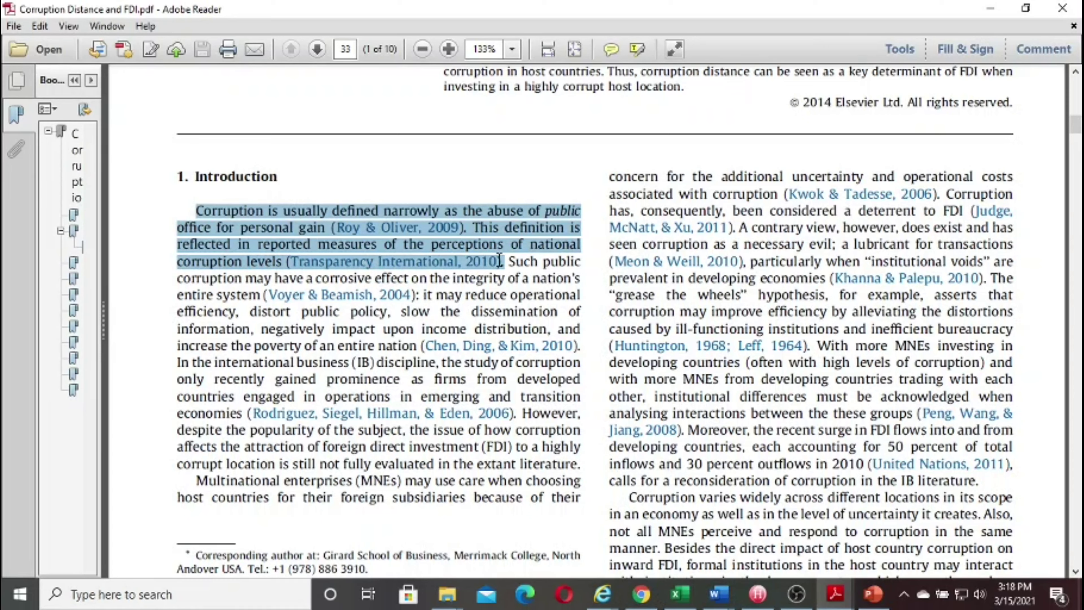
# Step: Highlight the selected first two sentences of the Introduction
pyautogui.click(636, 51)
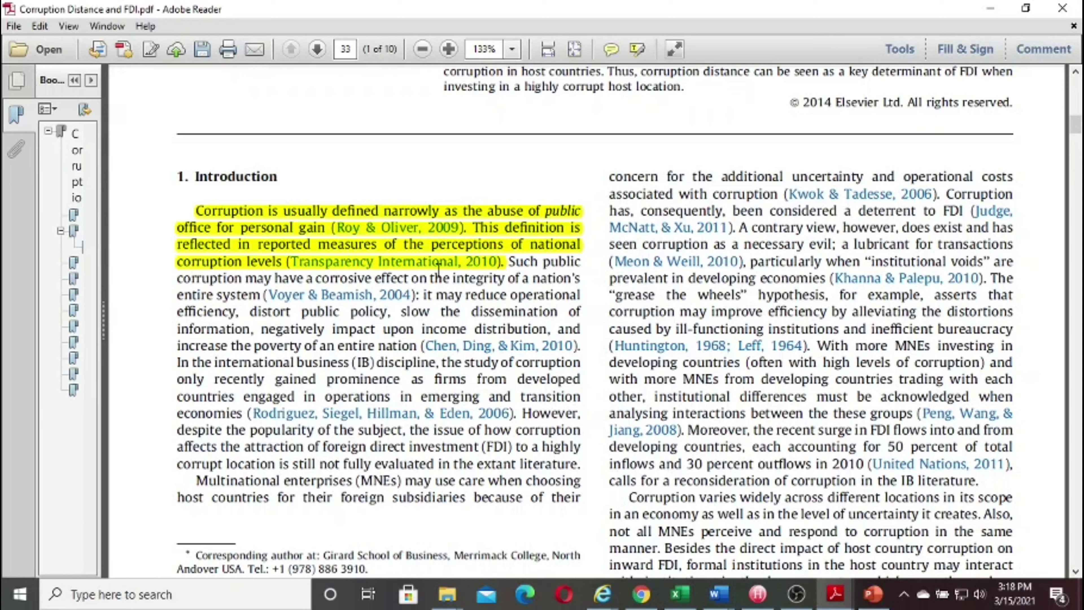
# Step: Compare the highlighted research question at the end of the Introduction with the research aim in the abstract
pyautogui.scroll(-3, 438, 269)
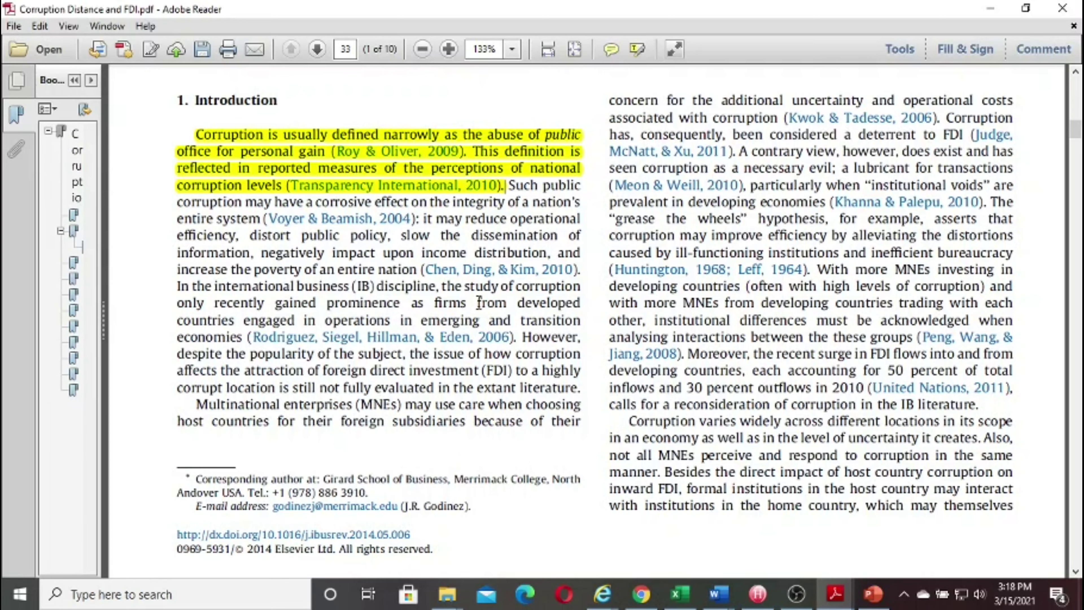
pyautogui.scroll(-15, 479, 304)
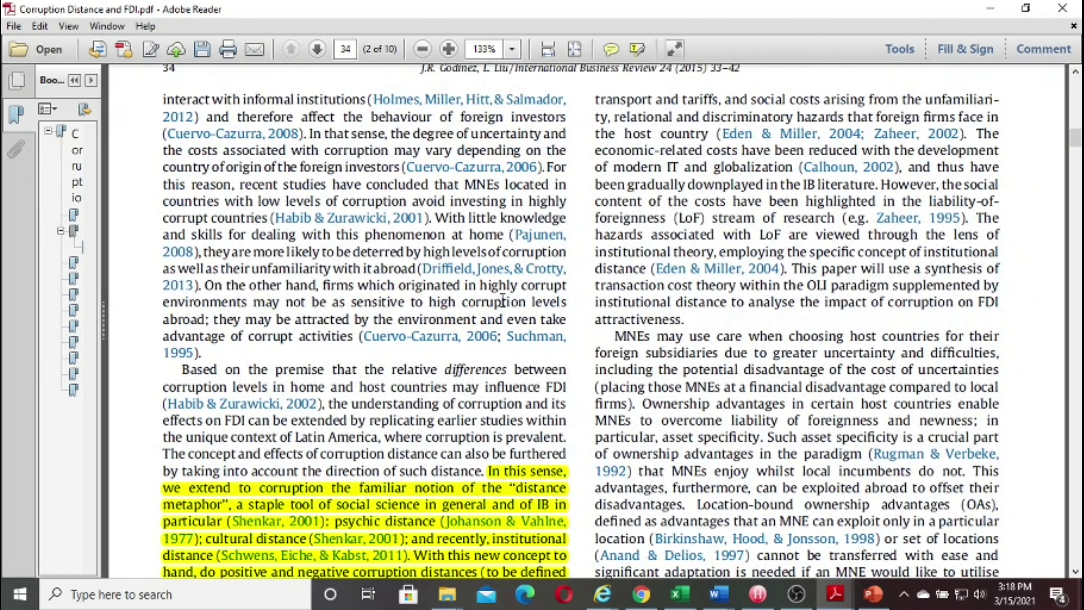
pyautogui.scroll(-3, 497, 294)
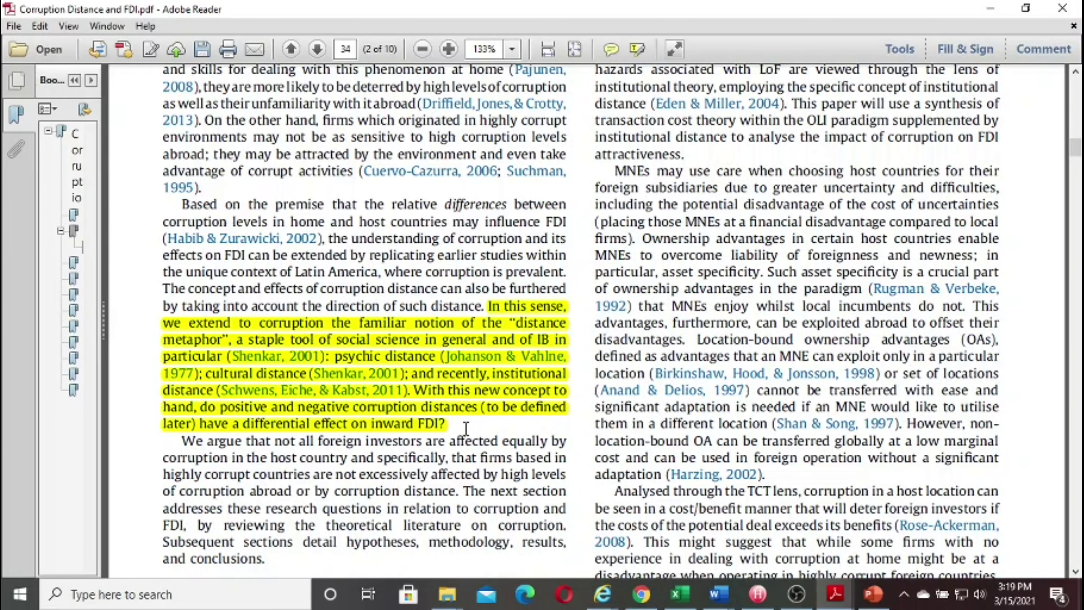
pyautogui.scroll(3, 462, 432)
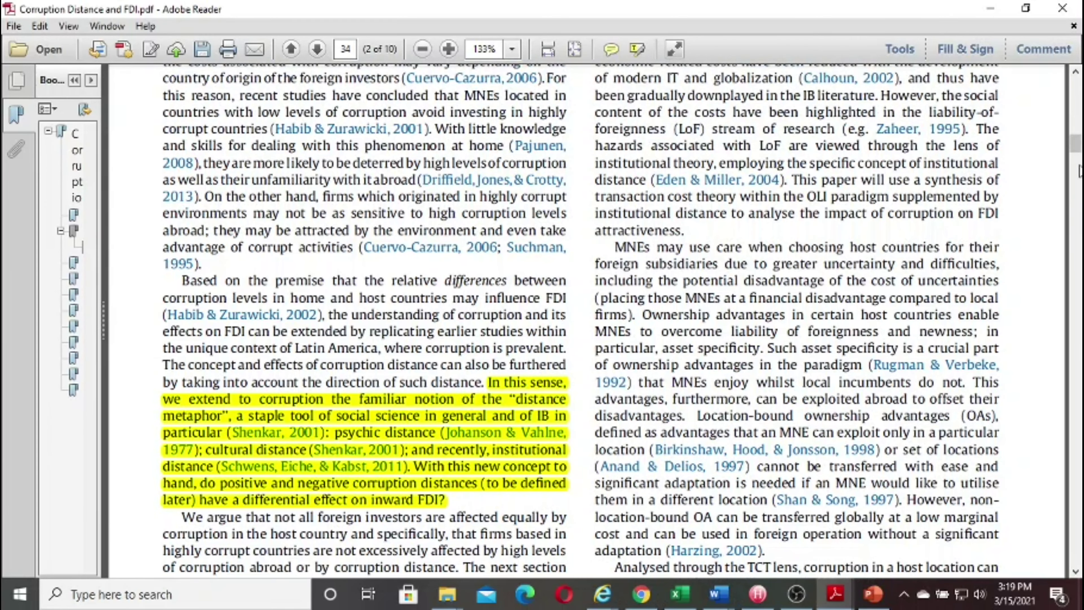
pyautogui.moveTo(1074, 146); pyautogui.dragTo(1072, 109)
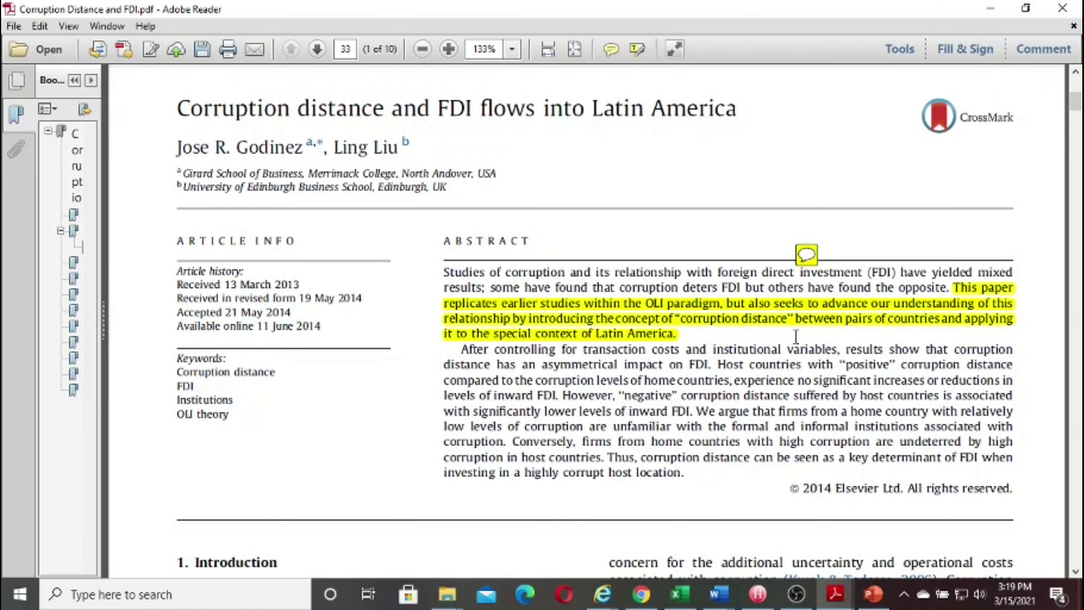
pyautogui.scroll(1, 786, 349)
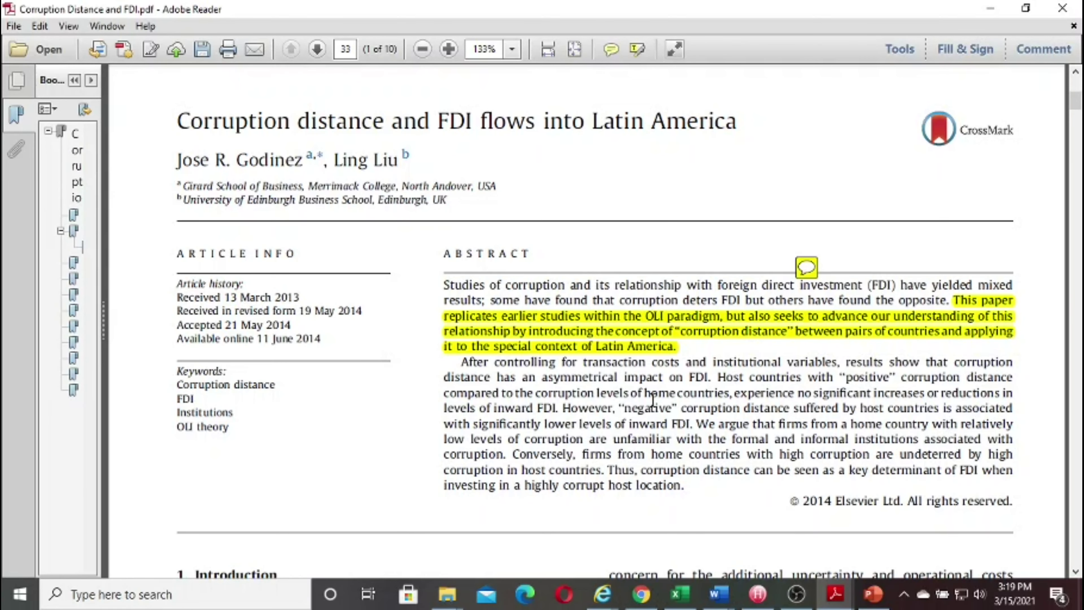
pyautogui.scroll(-5, 654, 399)
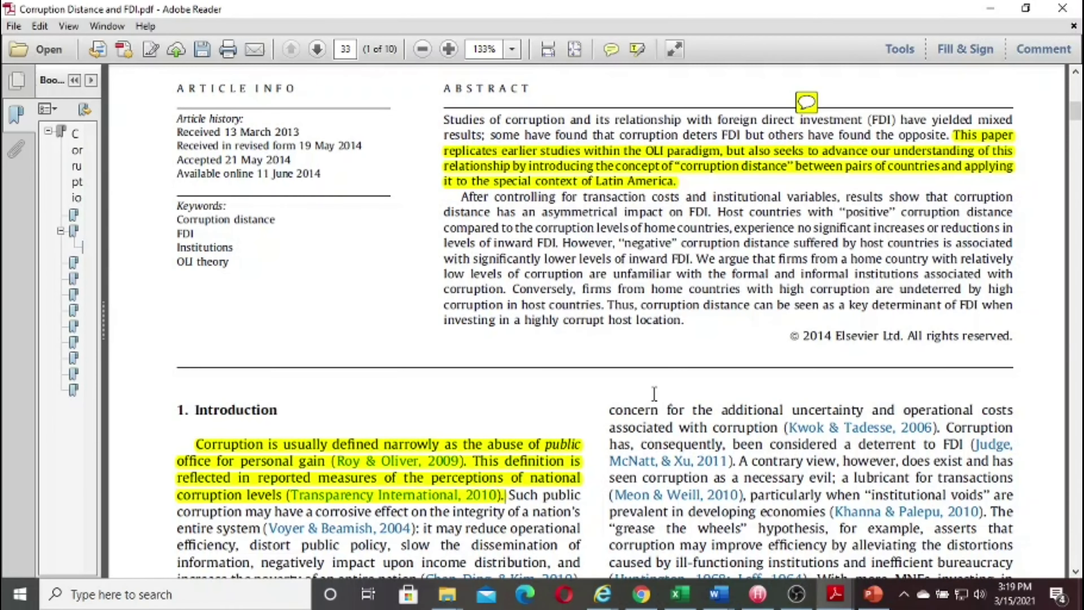
pyautogui.scroll(-5, 565, 393)
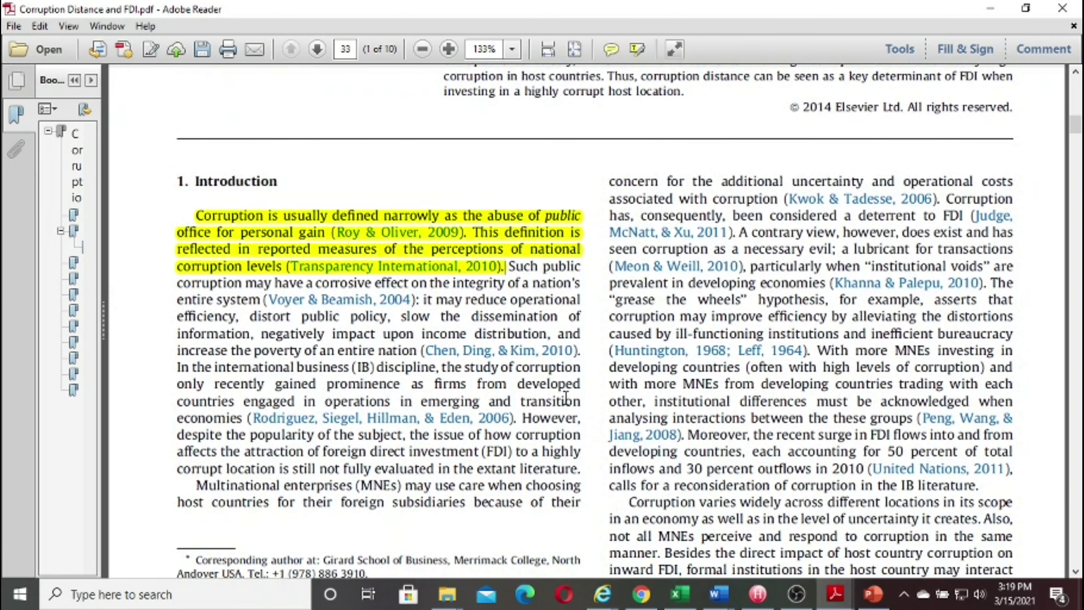
pyautogui.scroll(-10, 565, 393)
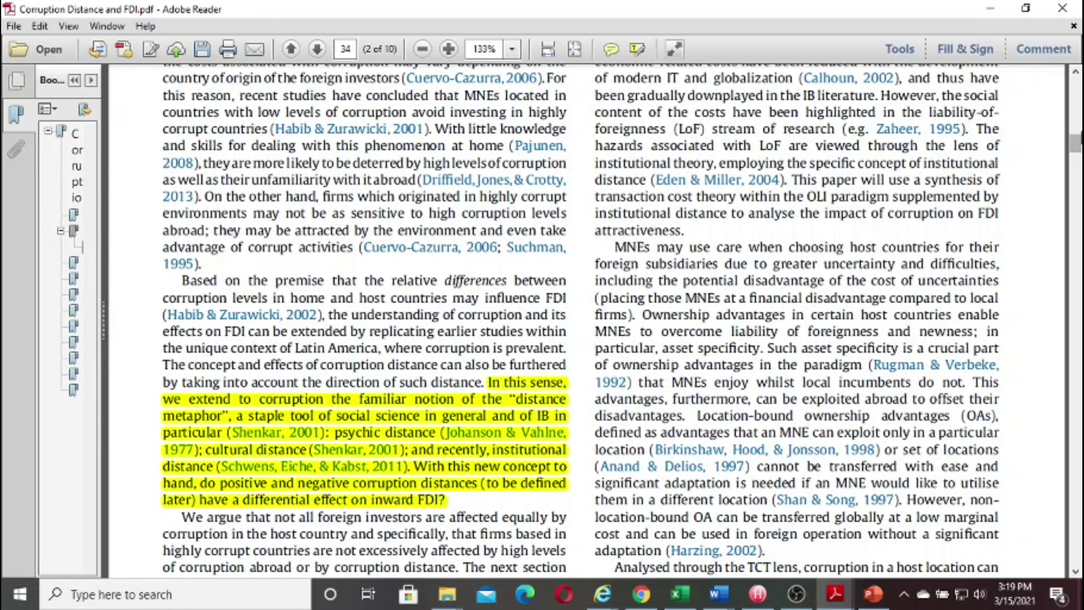
# Step: Highlight the word Discussion in the heading of section 8
pyautogui.moveTo(1078, 152); pyautogui.dragTo(1074, 421)
pyautogui.scroll(5, 897, 372)
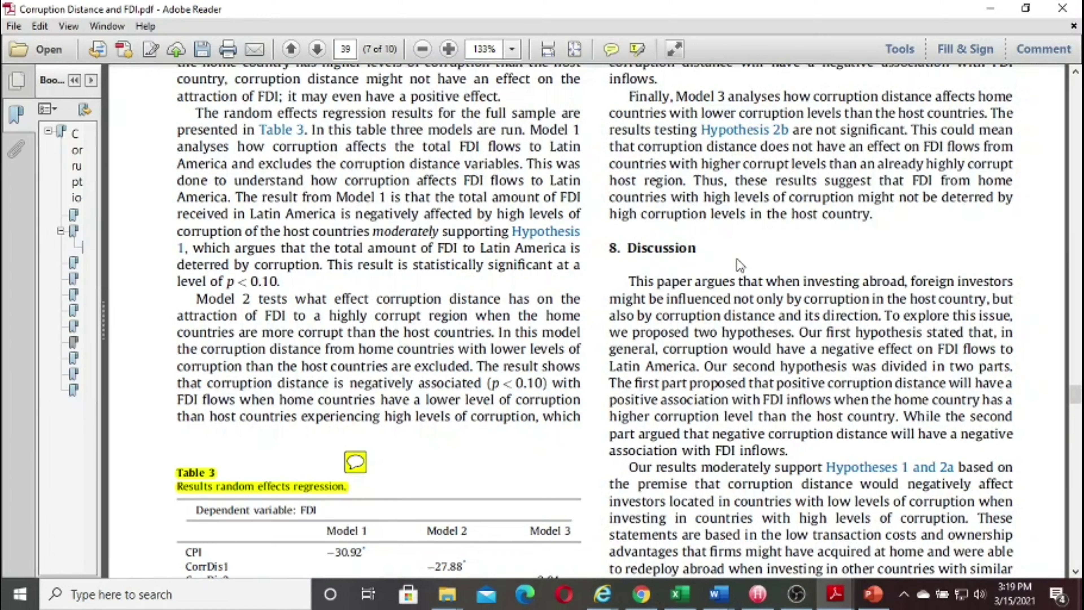
pyautogui.moveTo(703, 246); pyautogui.dragTo(626, 249)
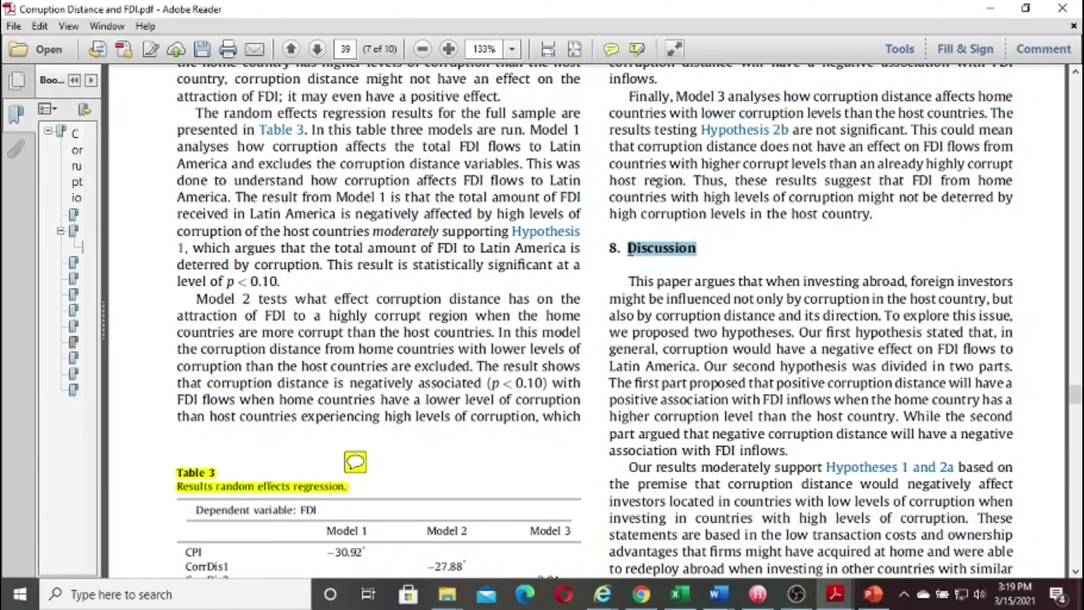
pyautogui.click(637, 50)
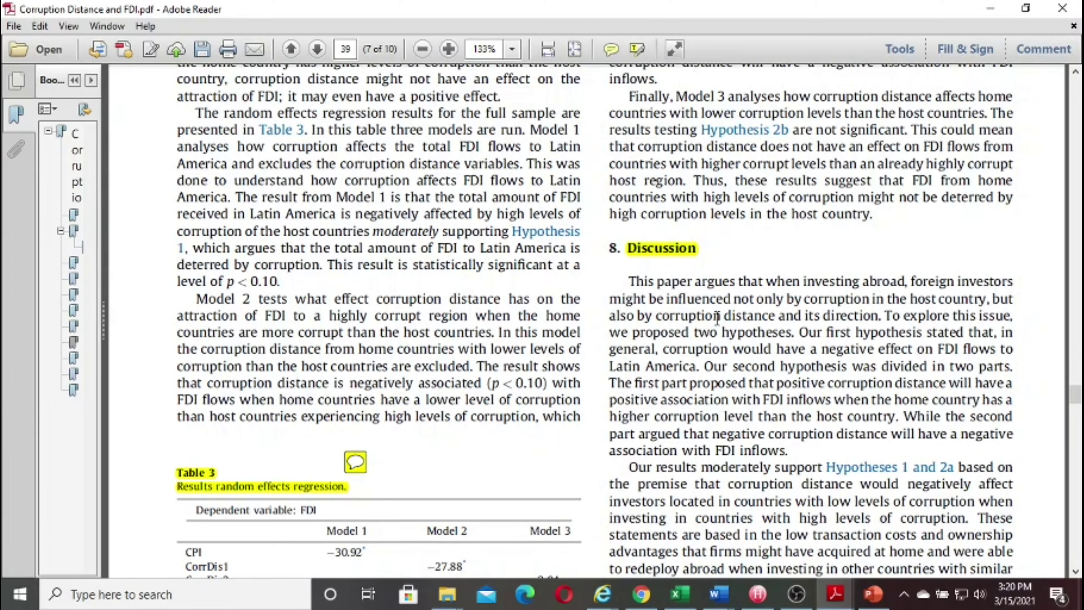
# Step: Highlight the Conclusion sentence from "Our results suggest that corruption distance" to "corruption than the host countries."
pyautogui.scroll(-3, 706, 318)
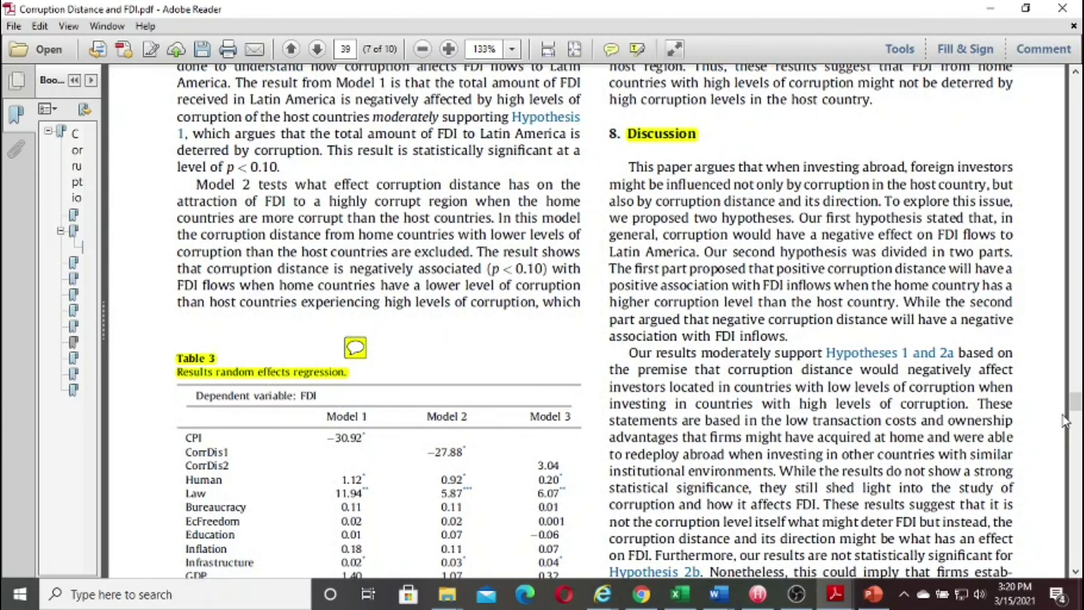
pyautogui.moveTo(1078, 407); pyautogui.dragTo(1077, 469)
pyautogui.scroll(5, 692, 339)
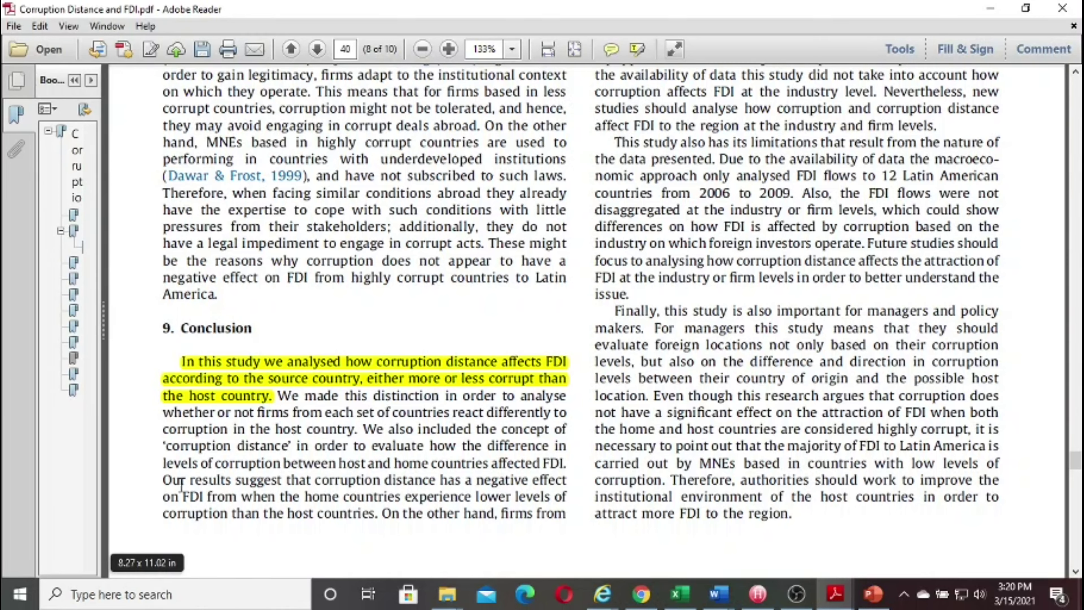
pyautogui.moveTo(164, 480); pyautogui.dragTo(378, 512)
pyautogui.click(637, 49)
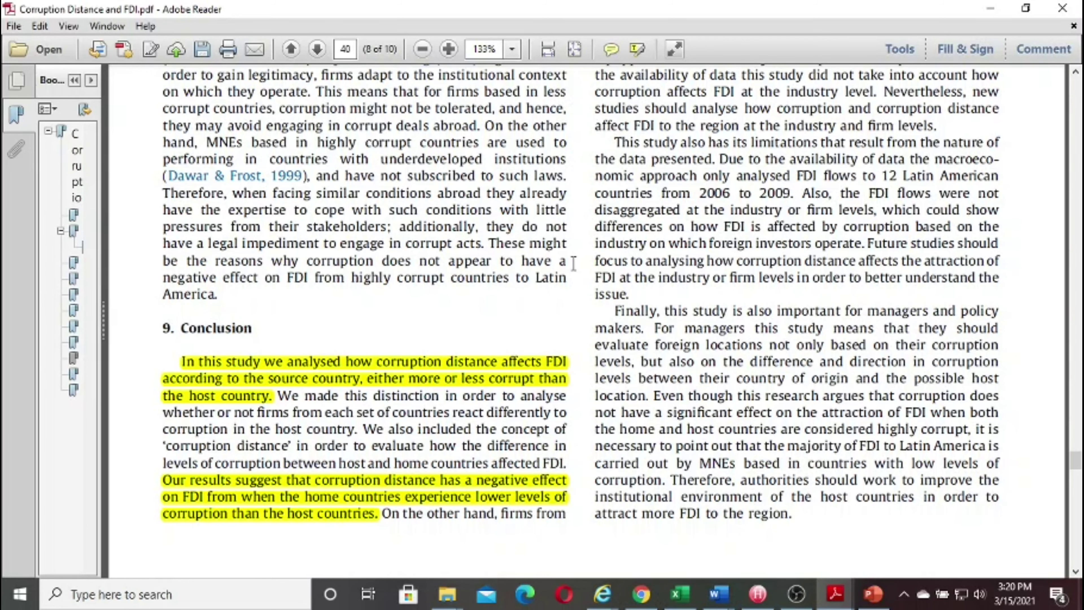
# Step: Highlight the Conclusion sentence "Finally, this study is also important for managers and policy makers."
pyautogui.scroll(6, 928, 235)
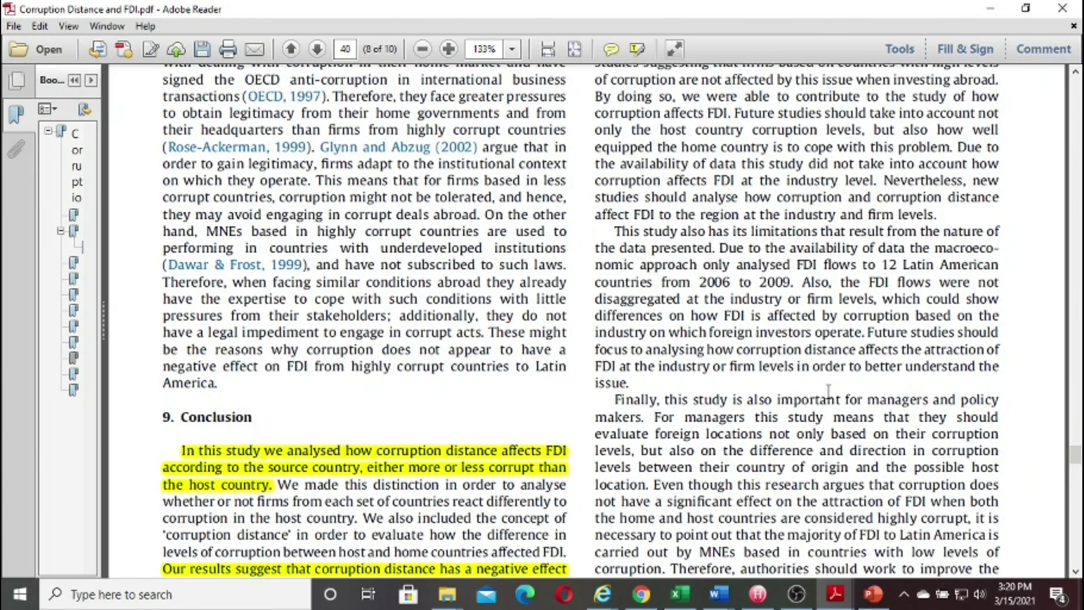
pyautogui.scroll(8, 821, 335)
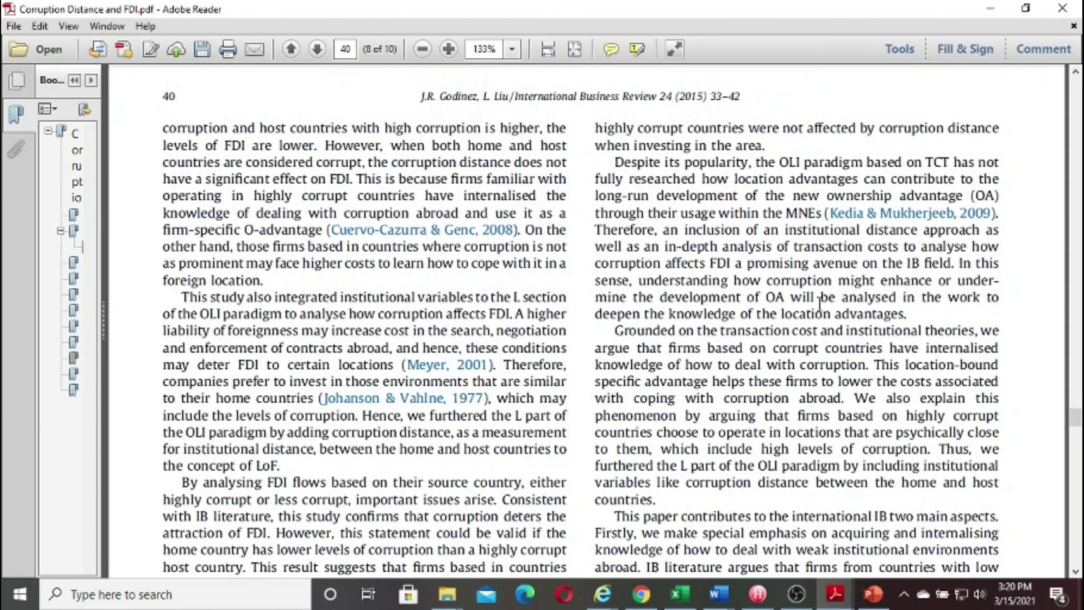
pyautogui.scroll(-9, 820, 303)
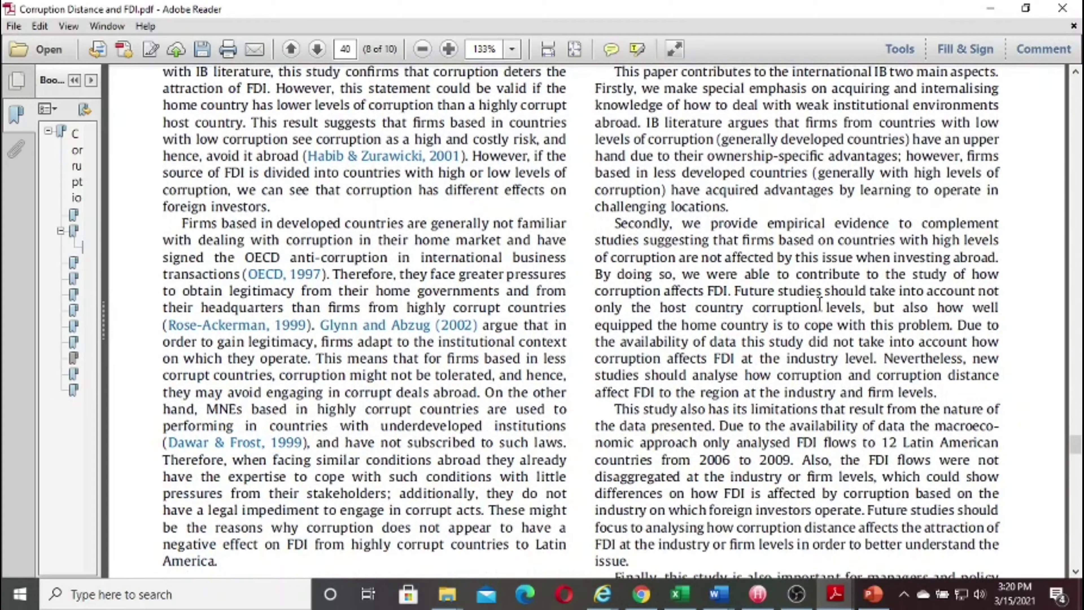
pyautogui.scroll(-6, 820, 303)
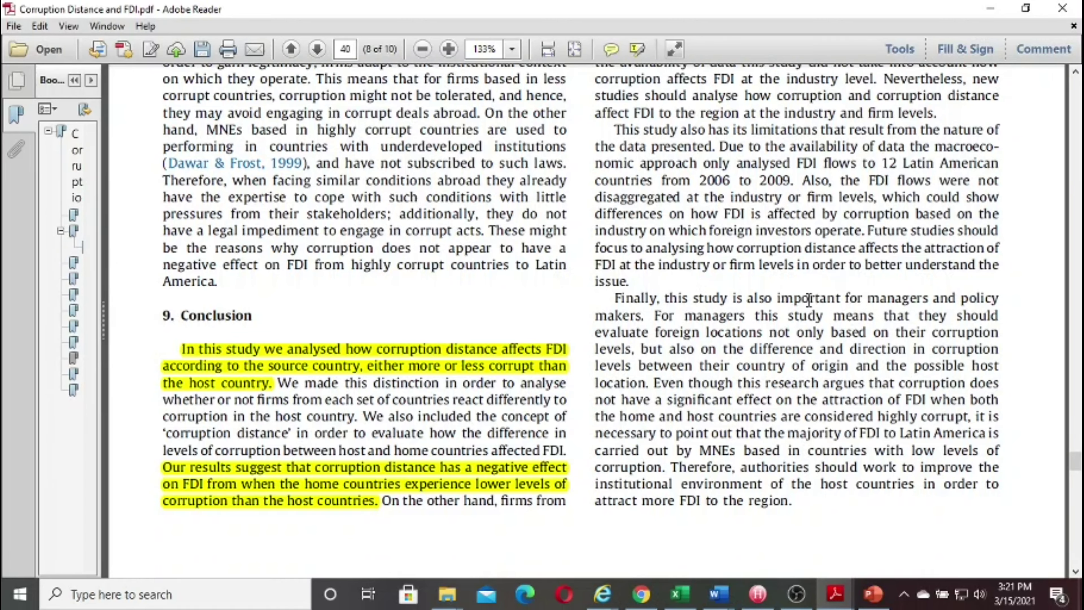
pyautogui.moveTo(615, 299); pyautogui.dragTo(639, 313)
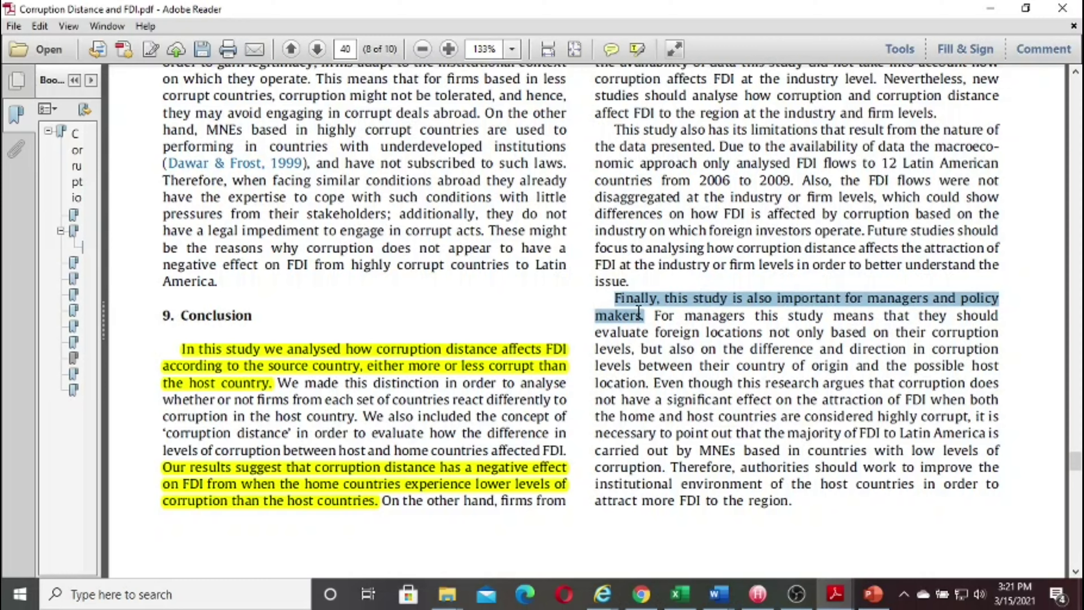
pyautogui.click(636, 48)
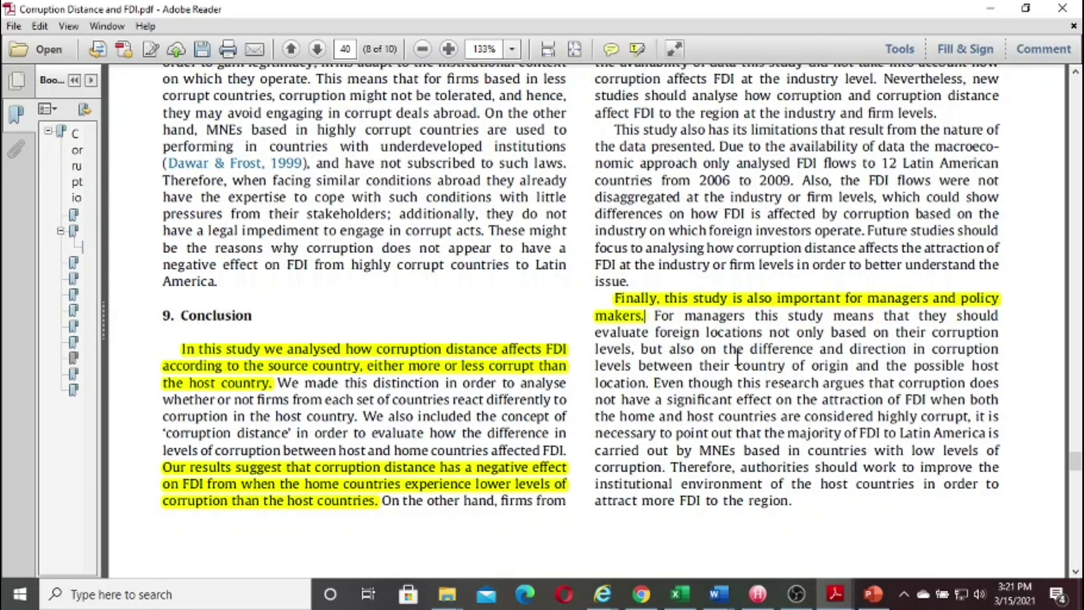
# Step: Switch to the PowerPoint presentation and read the Step 3 slide on the Literature Review section
pyautogui.scroll(-10, 737, 359)
pyautogui.scroll(10, 887, 398)
pyautogui.scroll(2, 776, 470)
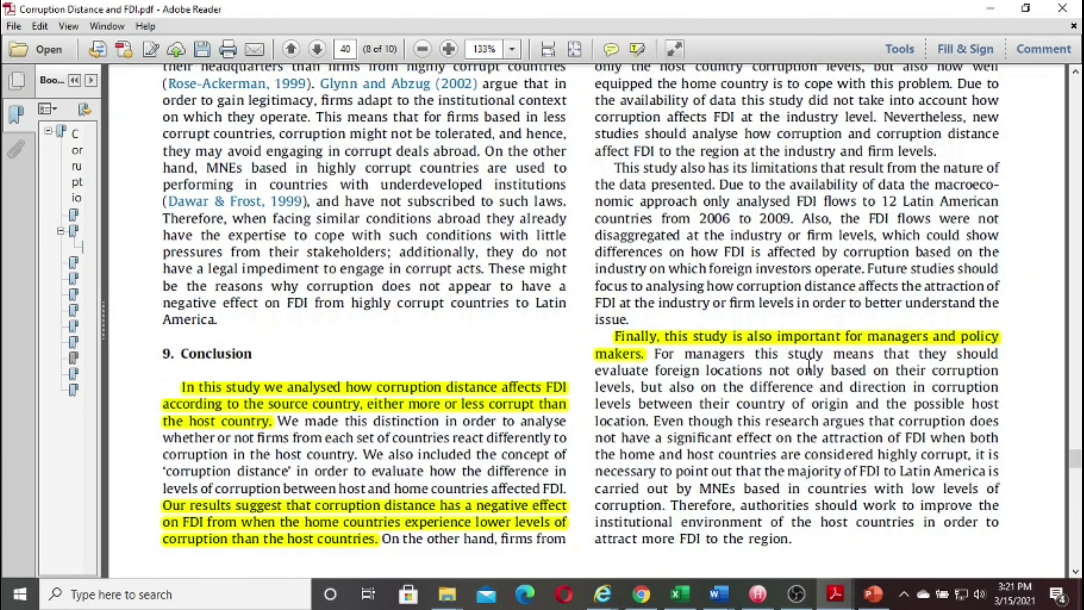
pyautogui.click(872, 593)
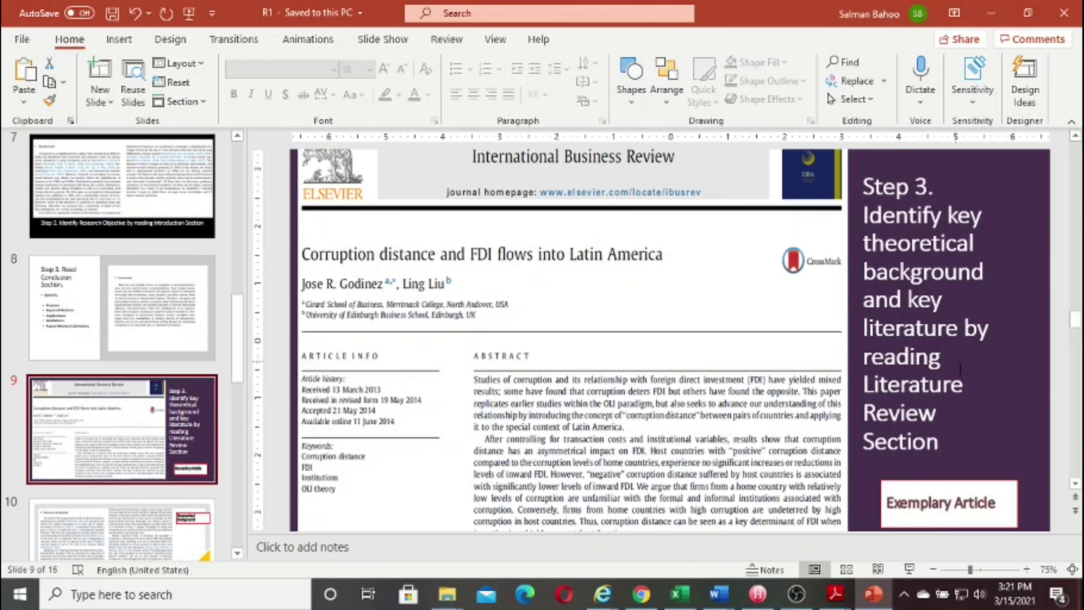
# Step: Return to Corruption Distance and FDI.pdf in Adobe Reader and highlight the section 2 heading "Theoretical background"
pyautogui.moveTo(835, 594)
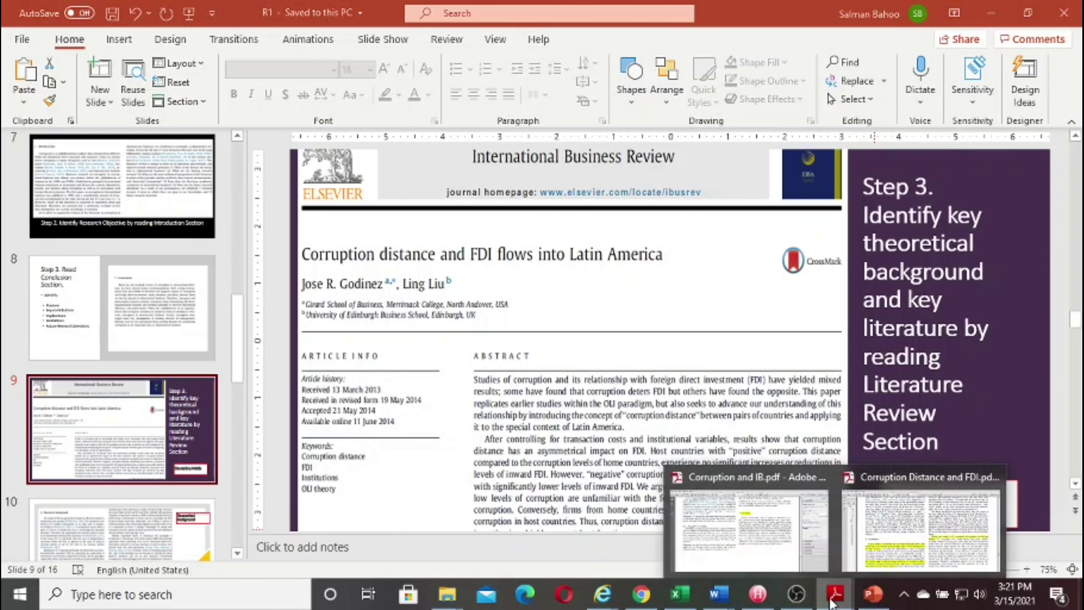
pyautogui.click(901, 534)
pyautogui.moveTo(1075, 459); pyautogui.dragTo(1077, 166)
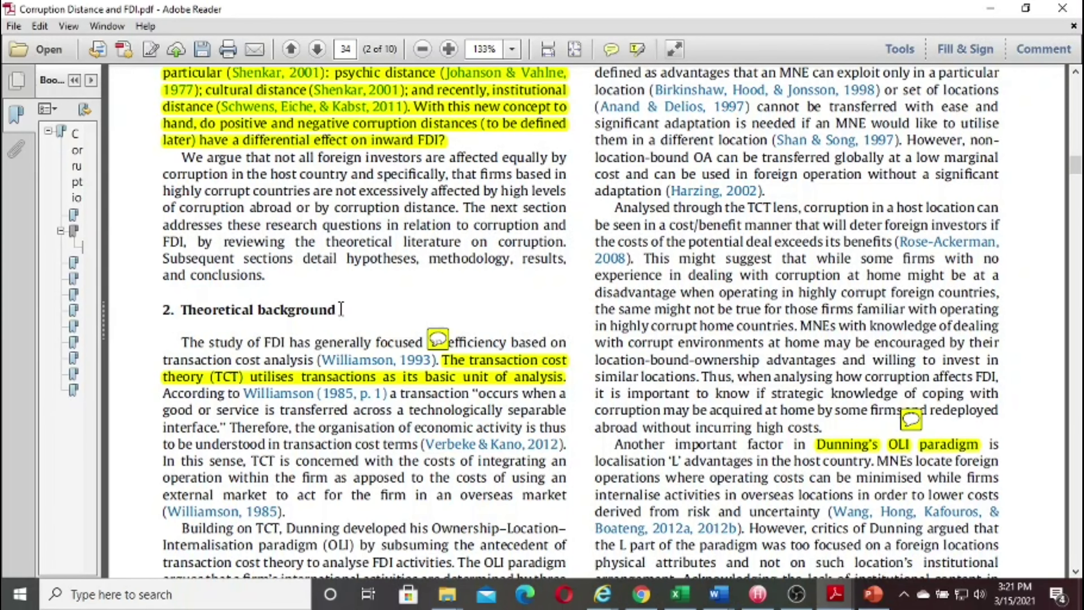
pyautogui.moveTo(336, 309); pyautogui.dragTo(226, 308)
pyautogui.click(637, 49)
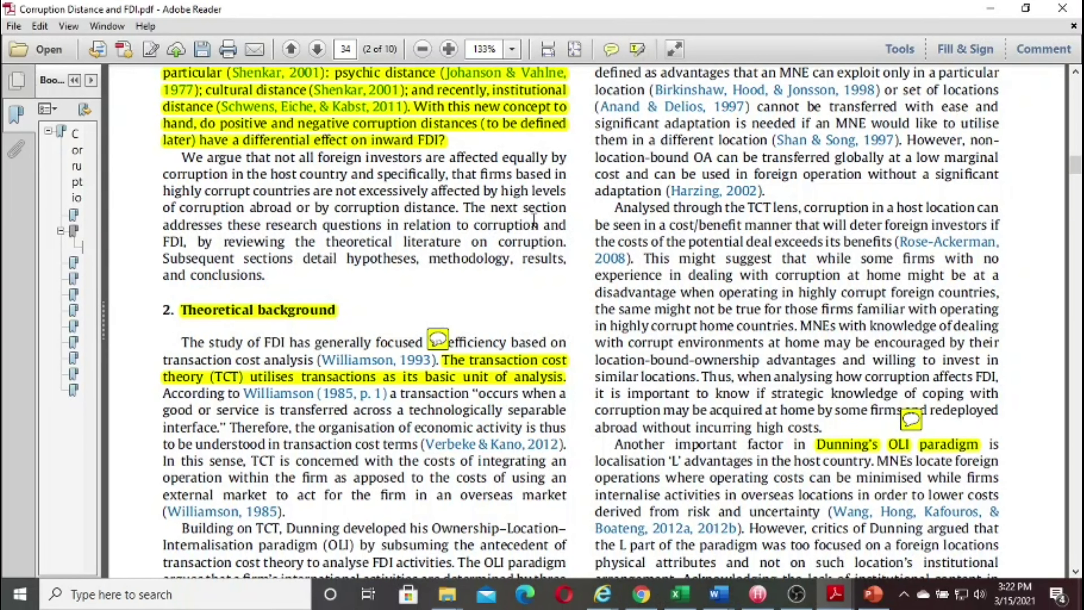
# Step: Move the sticky note off the first line of the Theoretical background text into the blank space above it
pyautogui.scroll(-1, 464, 273)
pyautogui.scroll(-1, 582, 260)
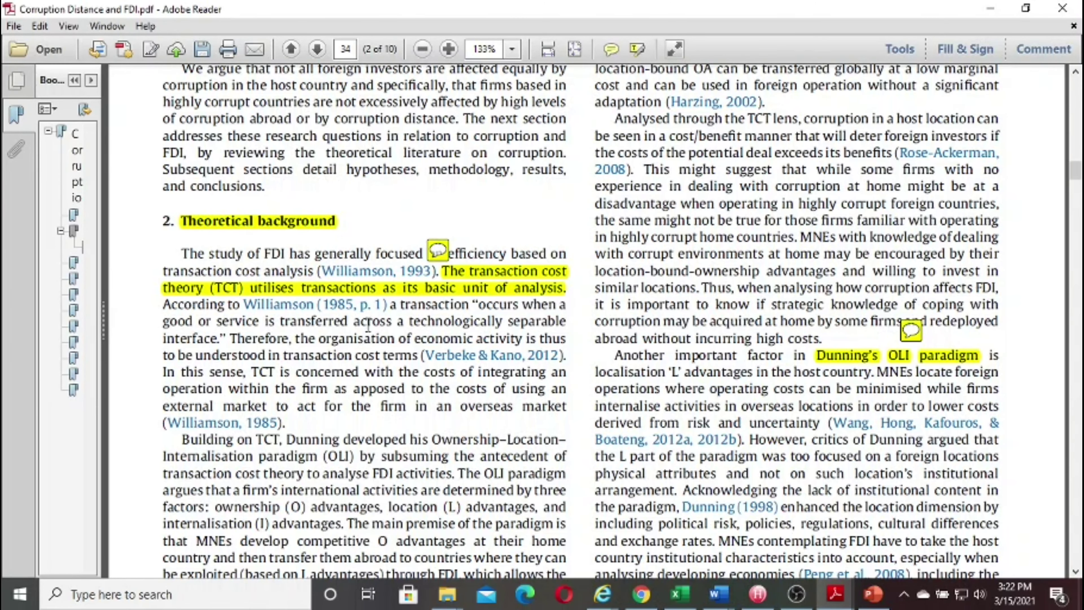
pyautogui.scroll(-1, 370, 323)
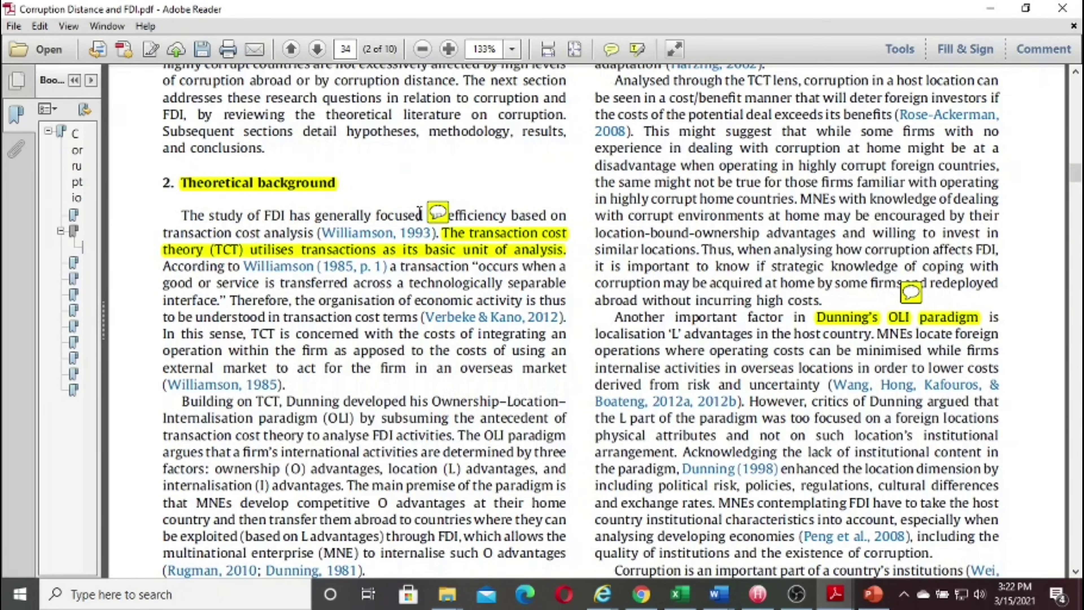
pyautogui.moveTo(437, 211); pyautogui.dragTo(442, 164)
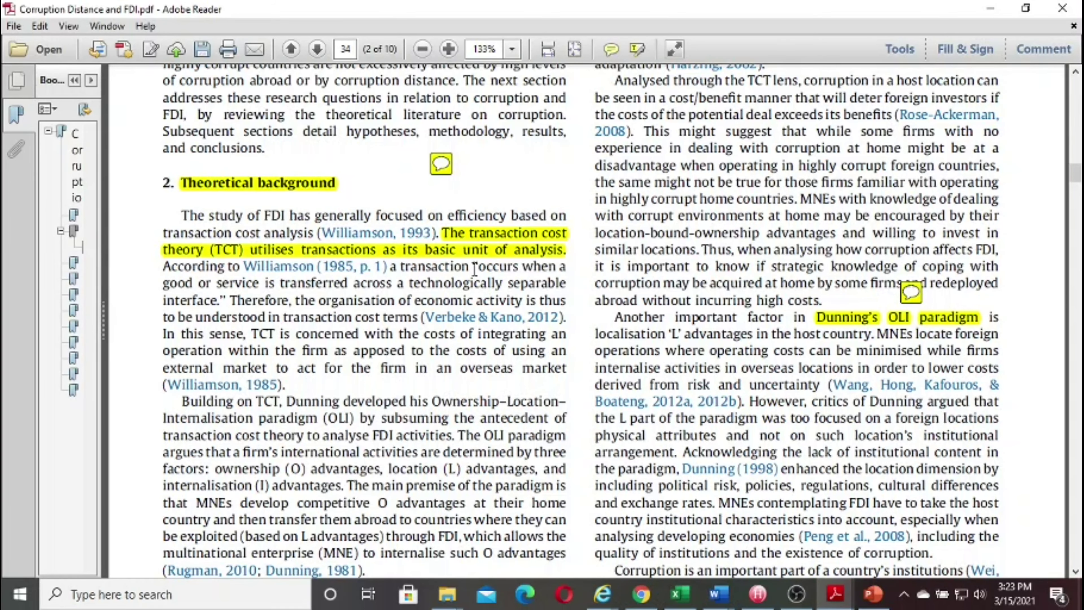
# Step: Highlight "Ownership–Location–Internalisation paradigm (OLI)" in the second paragraph of Theoretical background
pyautogui.scroll(-3, 423, 325)
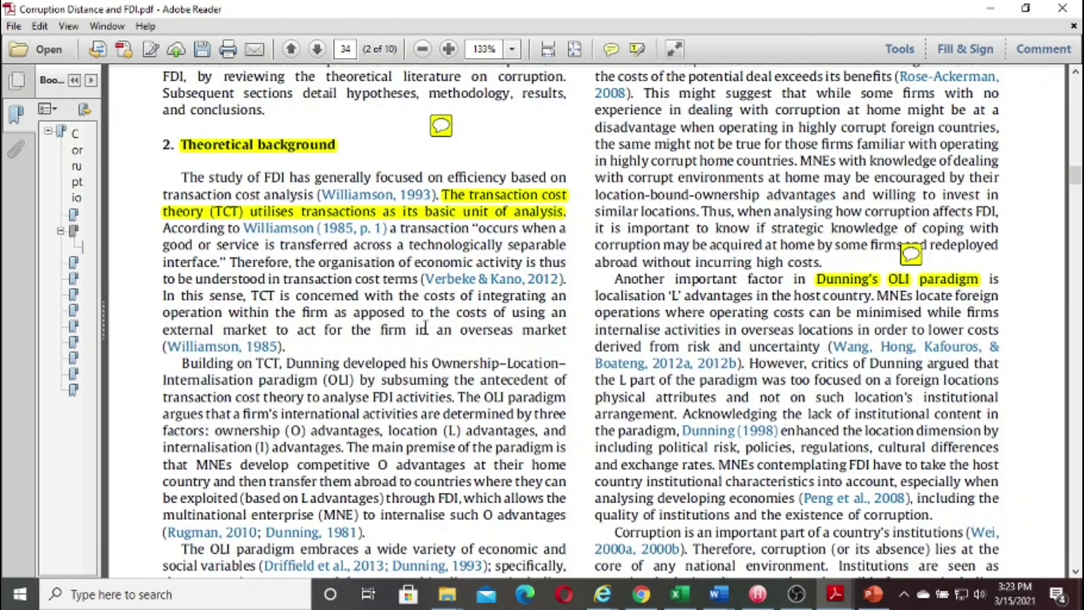
pyautogui.scroll(-1, 420, 327)
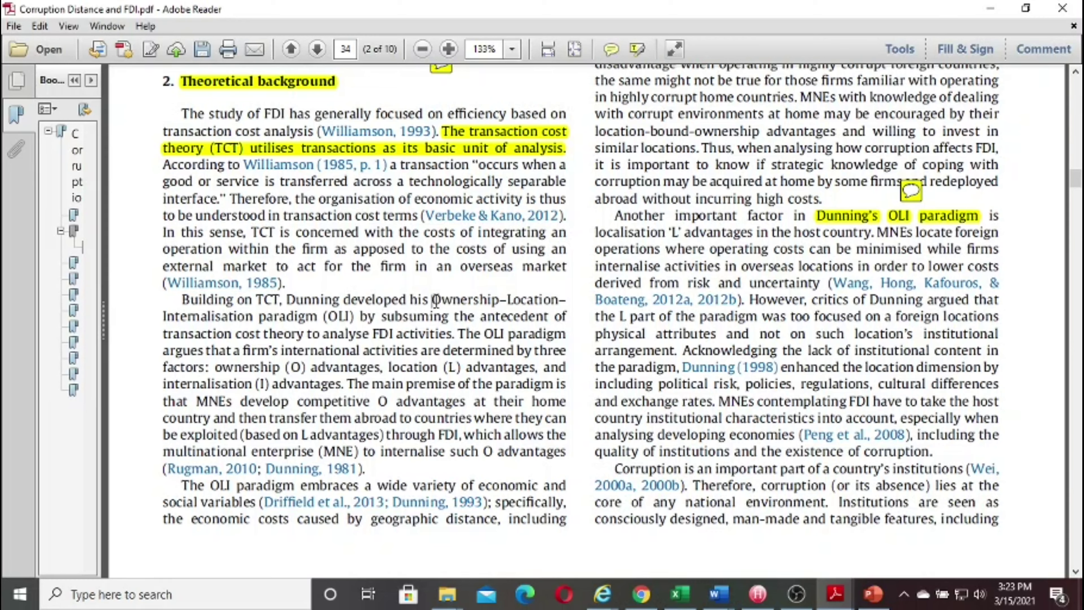
pyautogui.moveTo(432, 300); pyautogui.dragTo(358, 316)
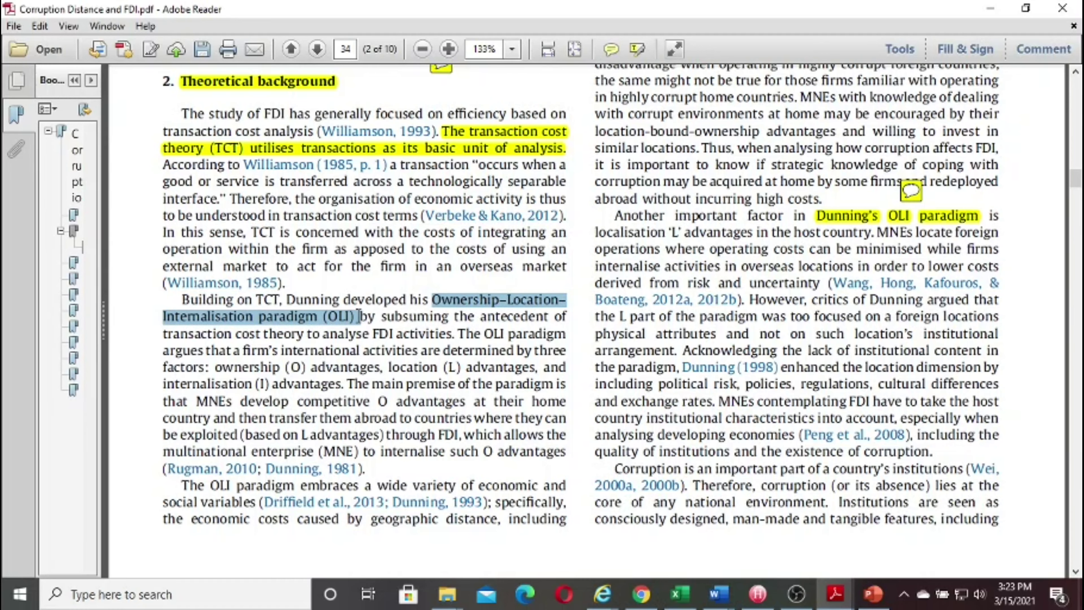
pyautogui.click(638, 51)
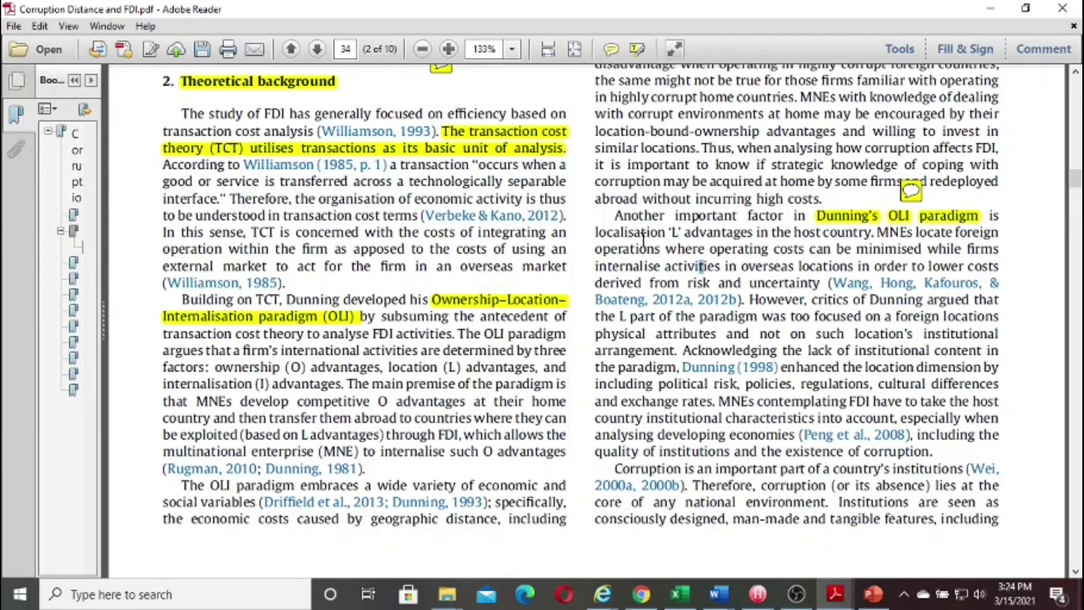
# Step: Open and read the sticky note beside the section 2.1 heading "Empirical studies of corruption and FDI", and close it
pyautogui.scroll(-10, 643, 240)
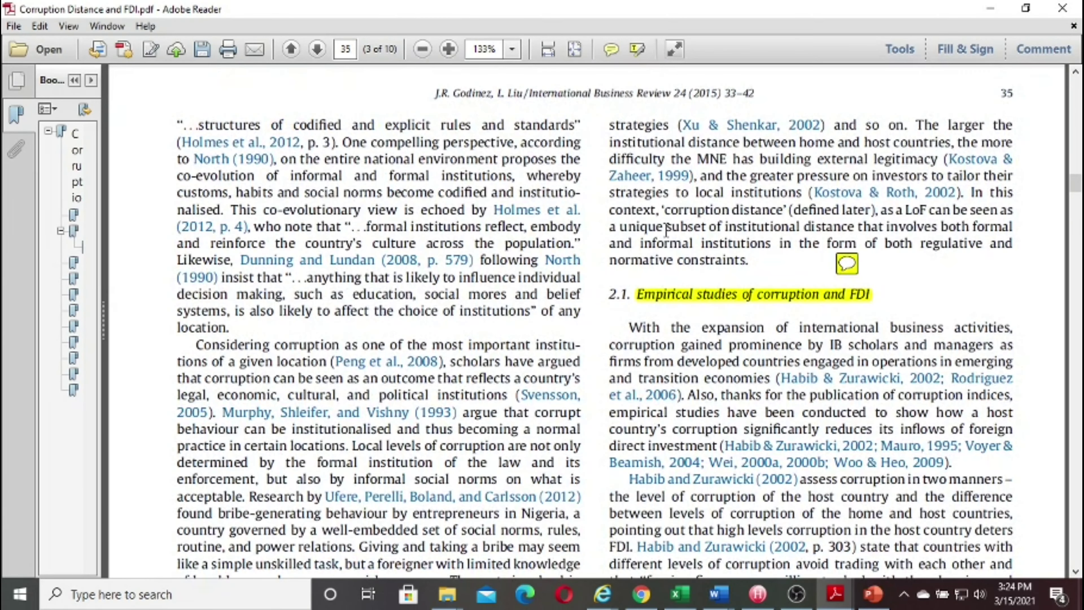
pyautogui.scroll(-3, 662, 227)
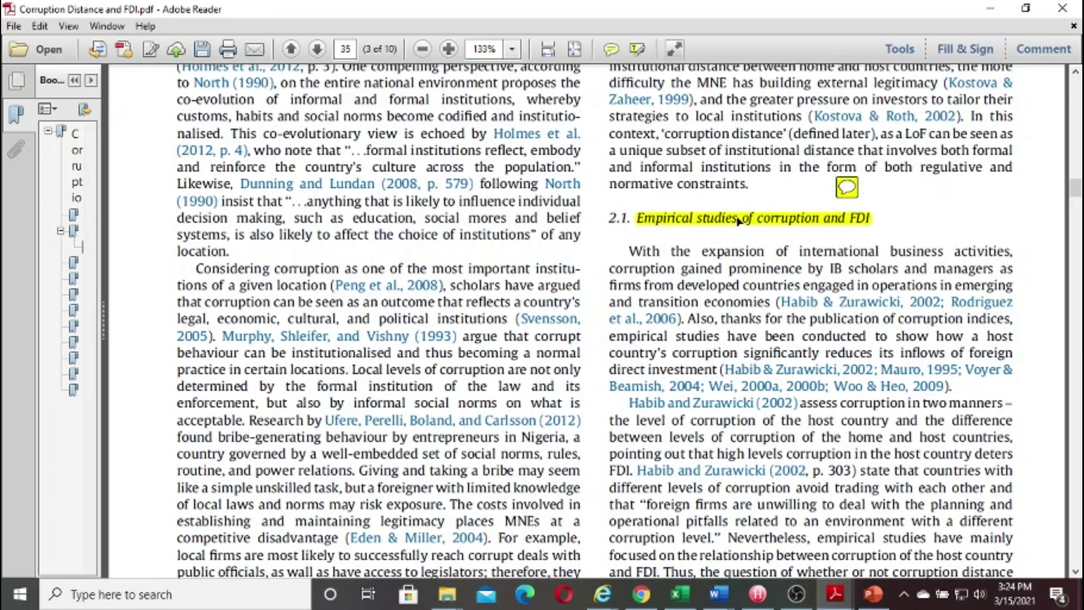
pyautogui.click(839, 190)
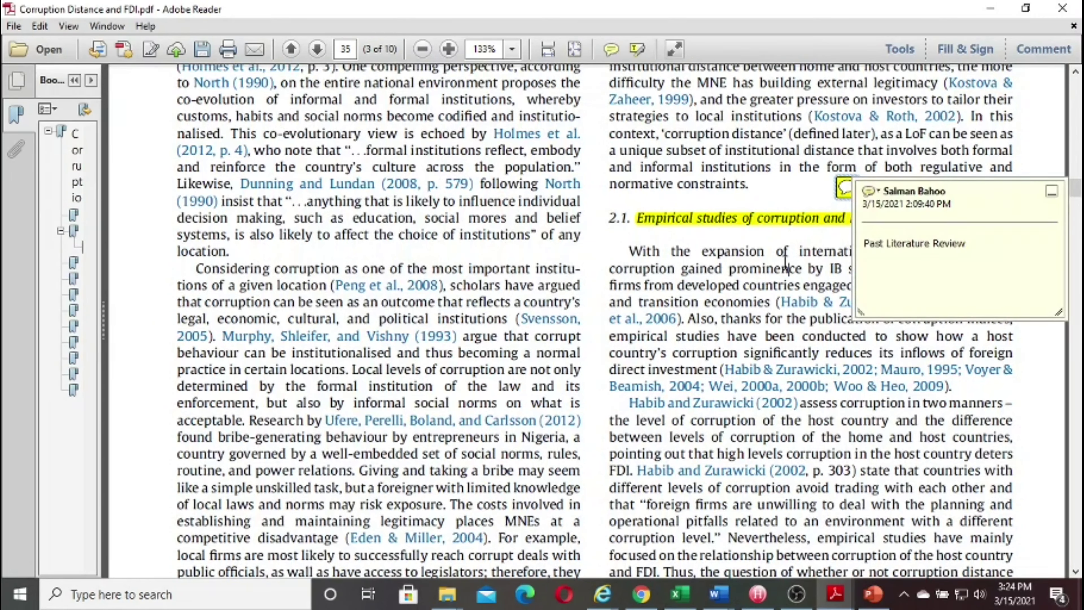
pyautogui.click(813, 255)
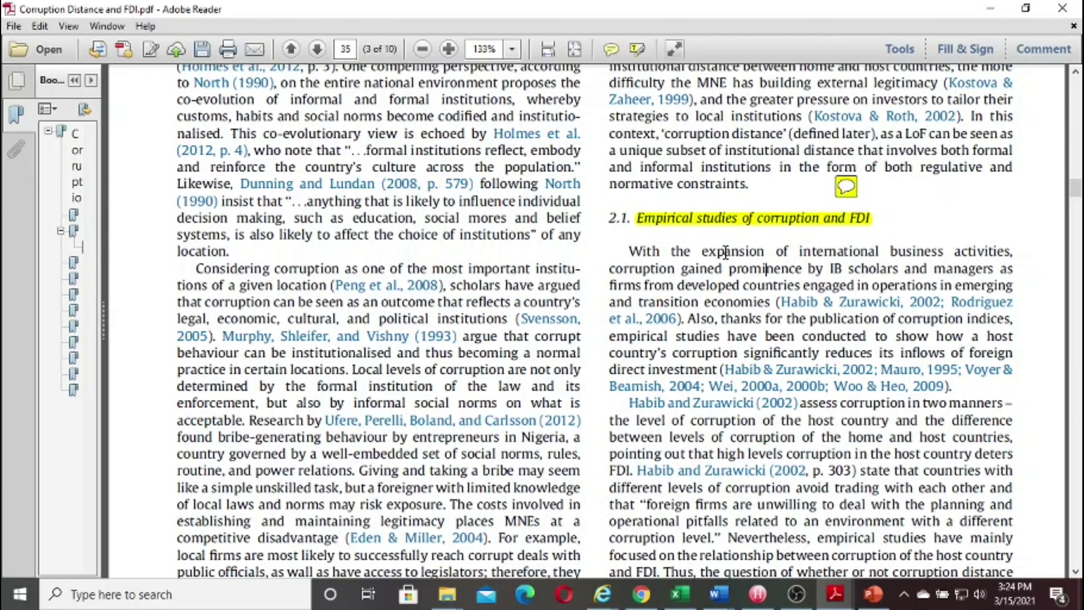
# Step: Read on through the literature review, examining Hypotheses 1, 2a and 2b and the Fig. 1 diagram on page 37
pyautogui.scroll(-3, 721, 269)
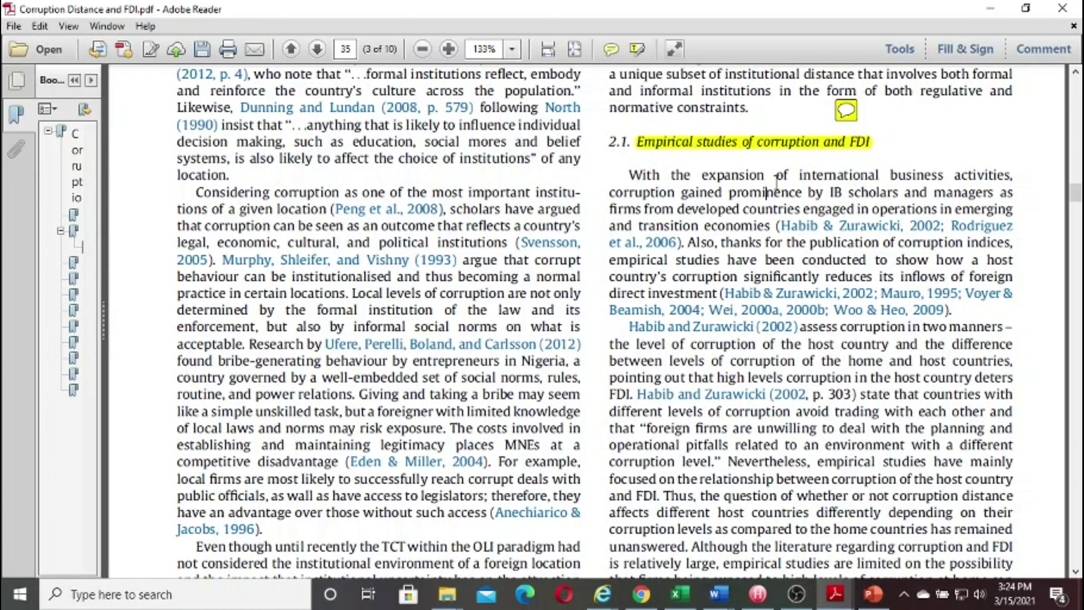
pyautogui.scroll(-7, 763, 165)
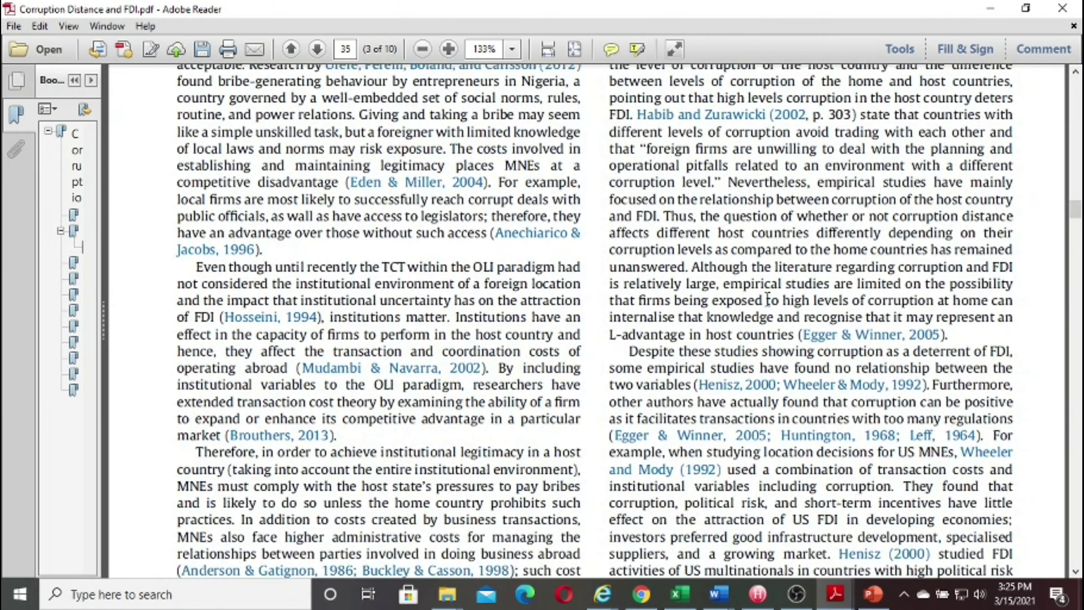
pyautogui.scroll(-8, 759, 299)
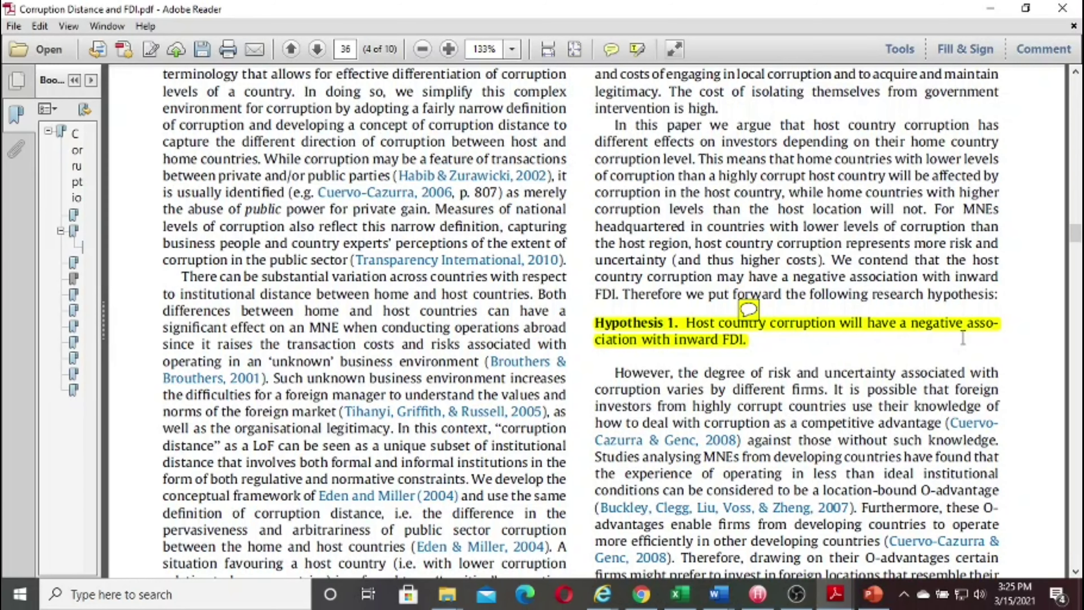
pyautogui.scroll(-4, 721, 359)
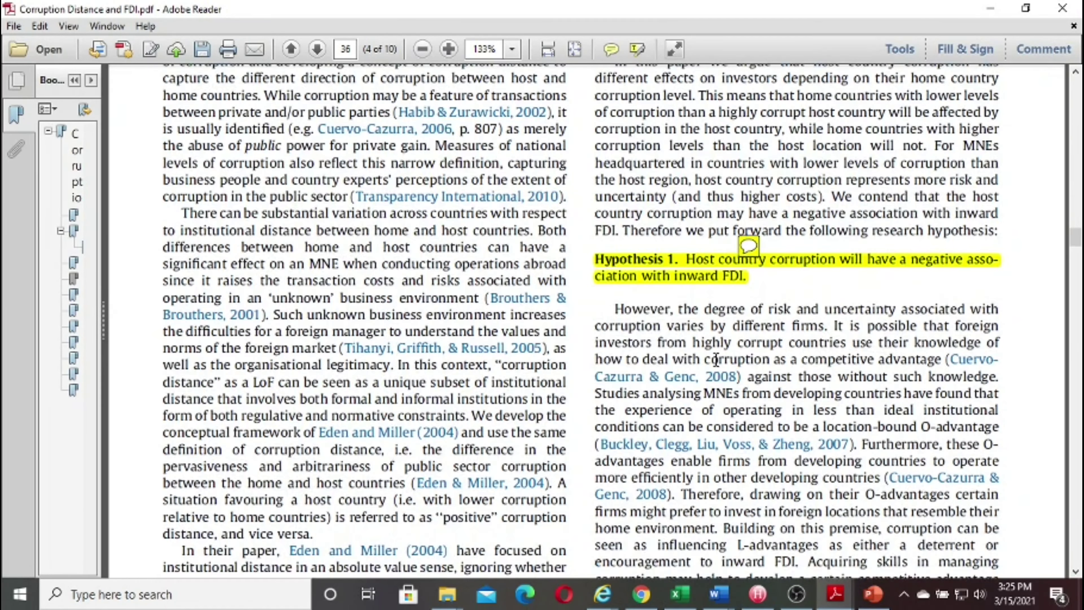
pyautogui.scroll(-8, 713, 359)
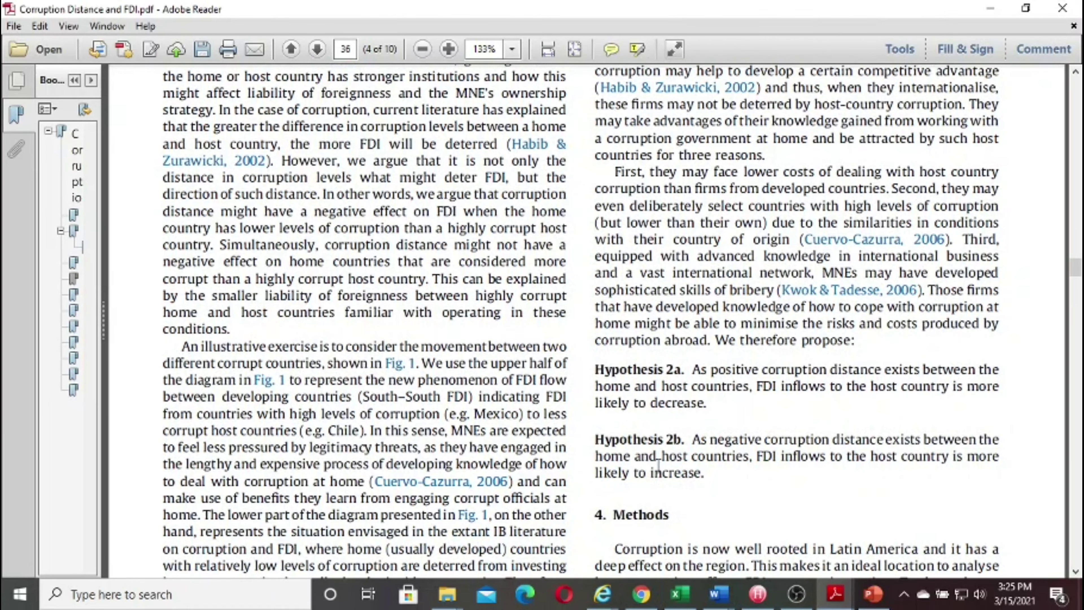
pyautogui.scroll(-1, 698, 447)
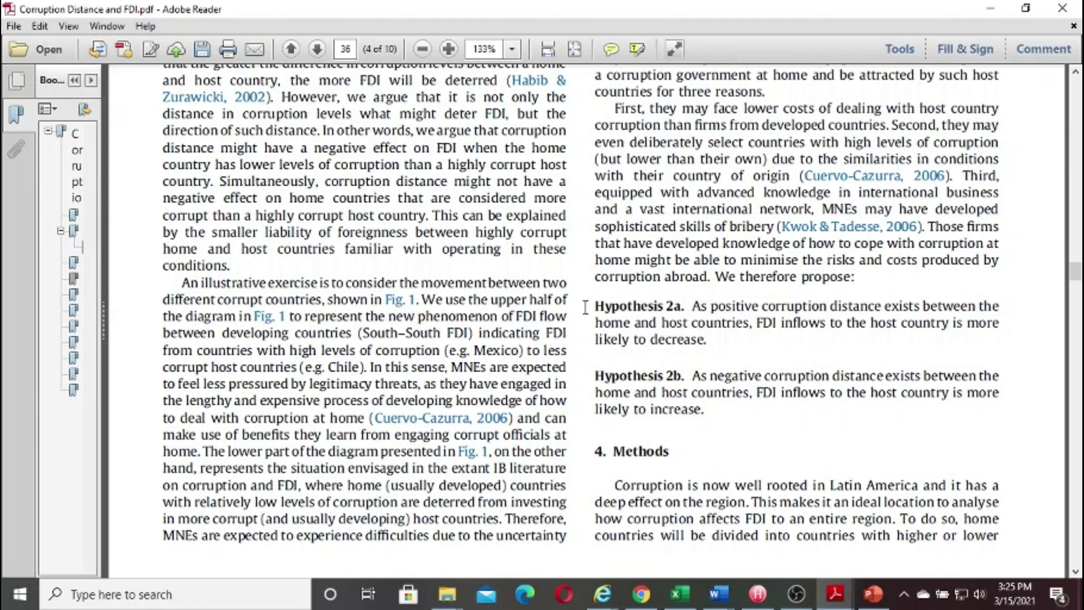
pyautogui.scroll(-5, 585, 306)
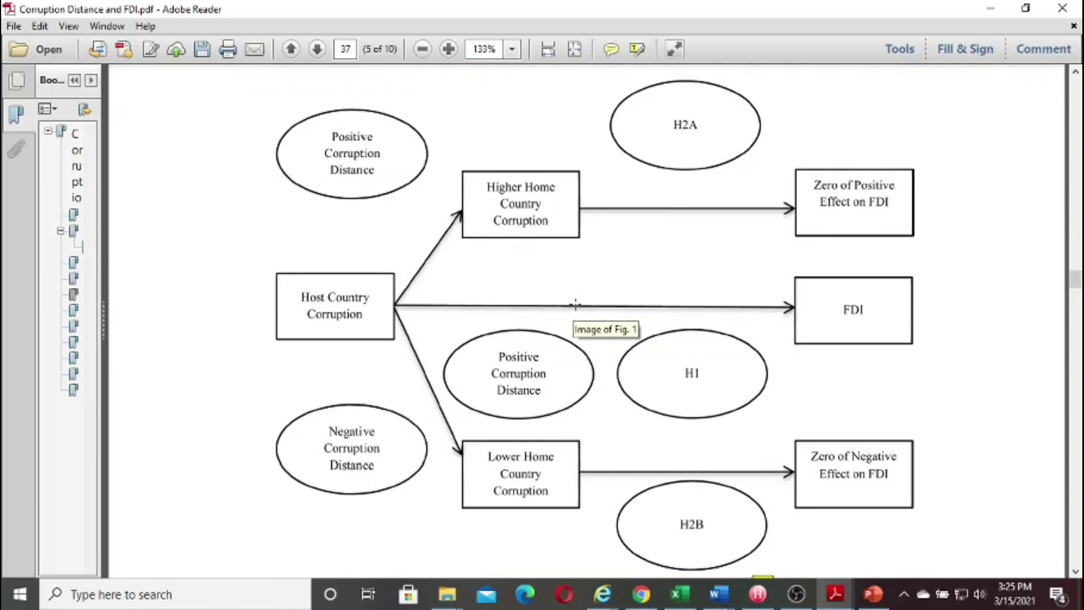
# Step: Switch to the PowerPoint presentation R1 at the Step 3 slide on the Literature Review section
pyautogui.click(873, 594)
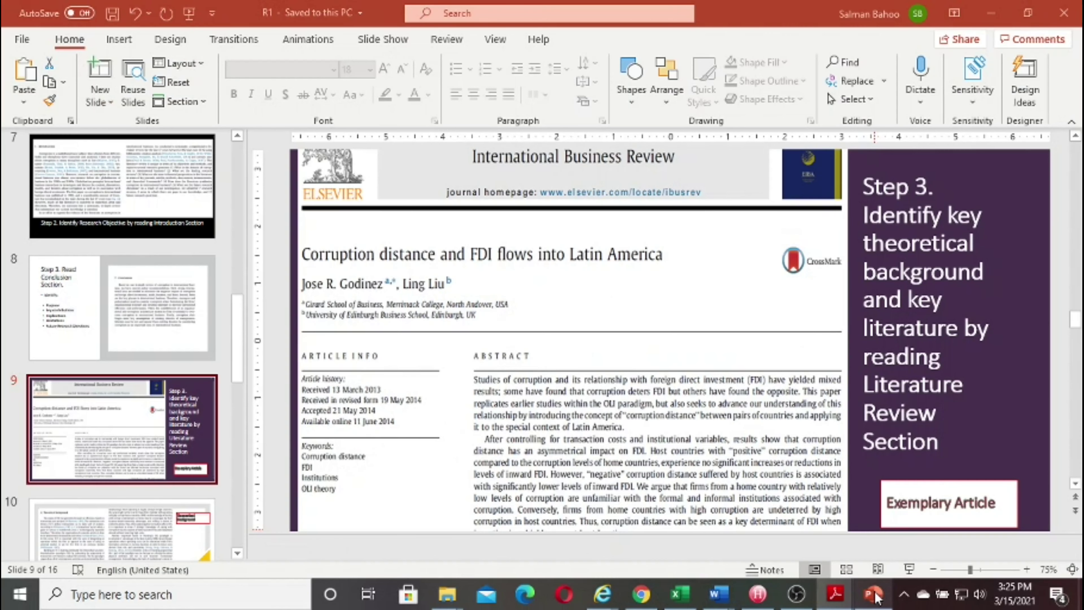